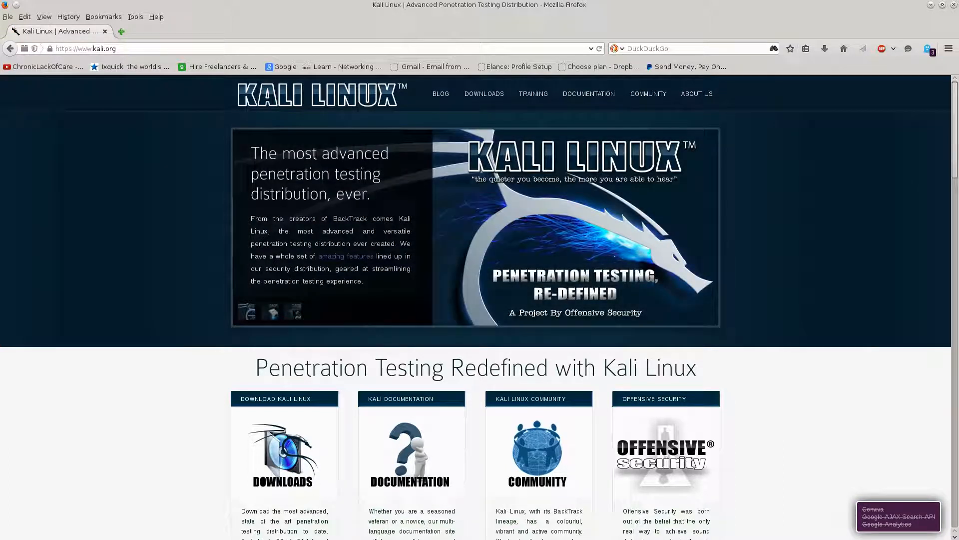
Open the Kali Linux downloads page and enlarge it so the image table is readable
{"action": "mouse_move", "coordinate": [485, 94]}
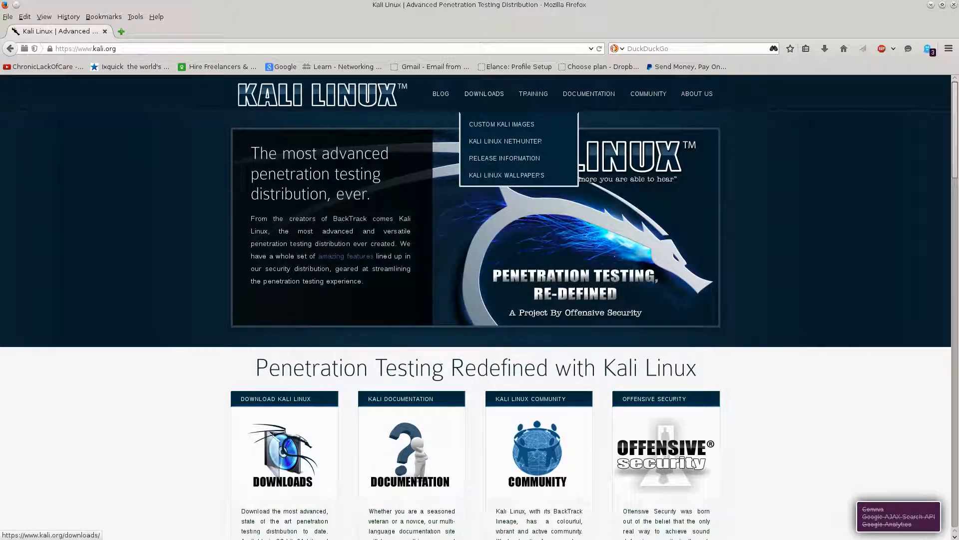
{"action": "left_click", "coordinate": [484, 93]}
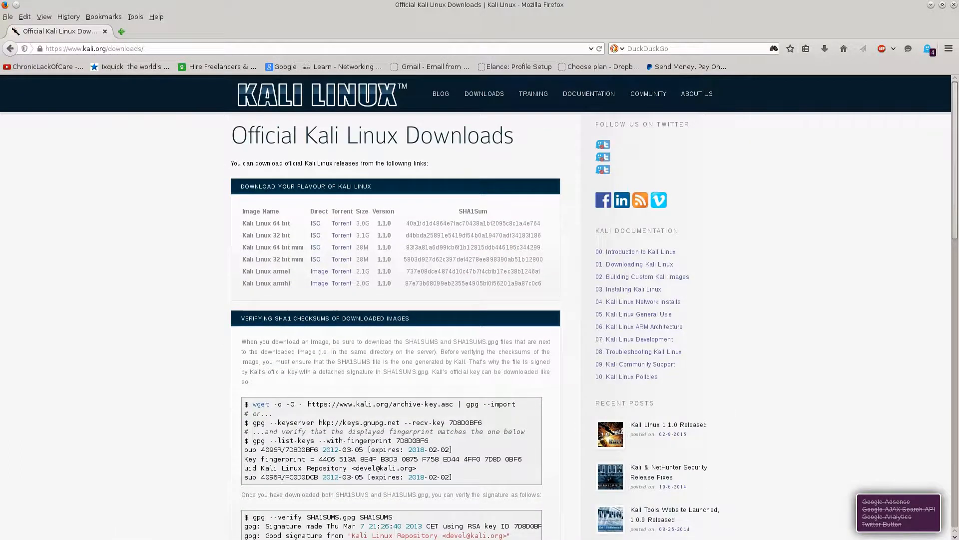
{"action": "key", "text": "ctrl+plus"}
{"action": "key", "text": "ctrl+plus"}
{"action": "key", "text": "ctrl+plus"}
{"action": "key", "text": "ctrl+plus"}
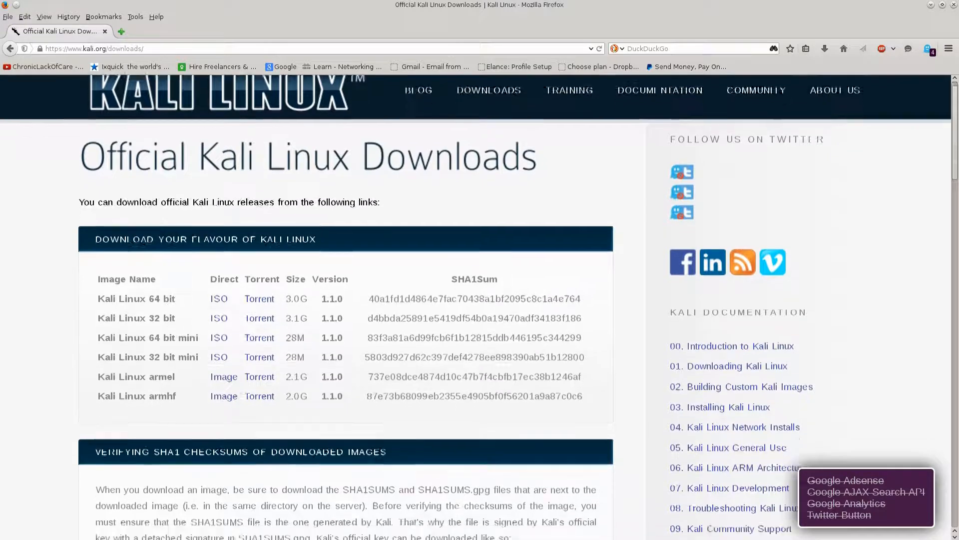
{"action": "scroll", "coordinate": [480, 307], "scroll_direction": "down", "scroll_amount": 1}
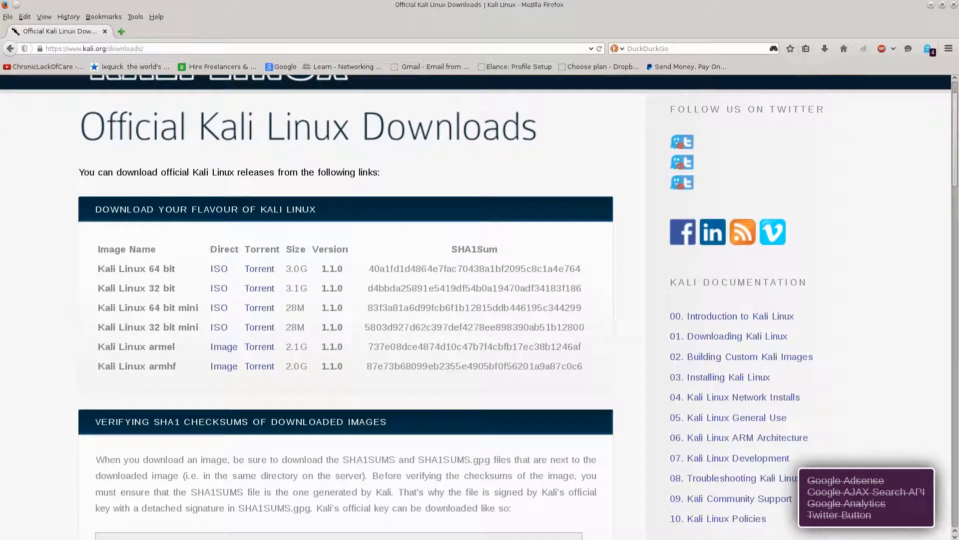
Examine the name, direct ISO, torrent and size entries for the Kali Linux 64 bit image
{"action": "left_click_drag", "start_coordinate": [98, 268], "coordinate": [175, 268]}
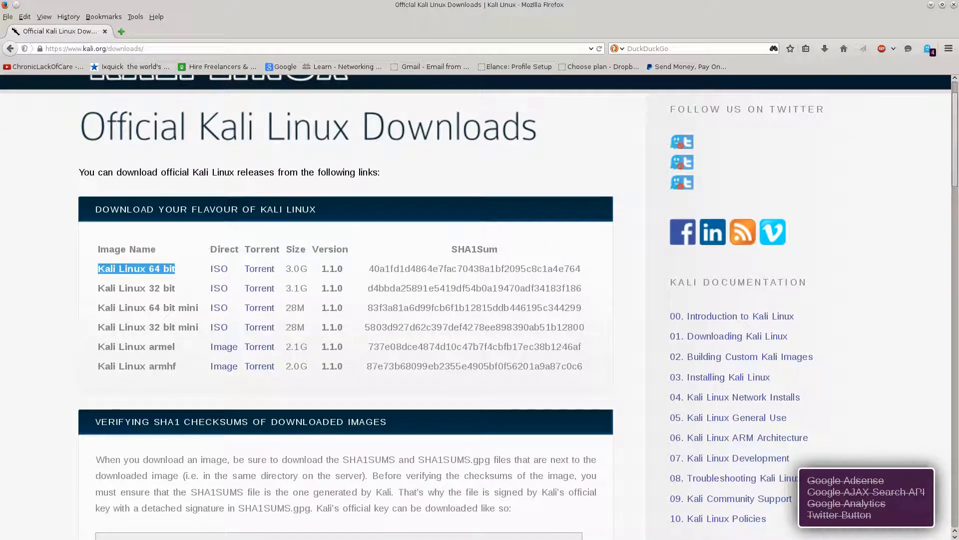
{"action": "left_click_drag", "start_coordinate": [211, 249], "coordinate": [221, 269]}
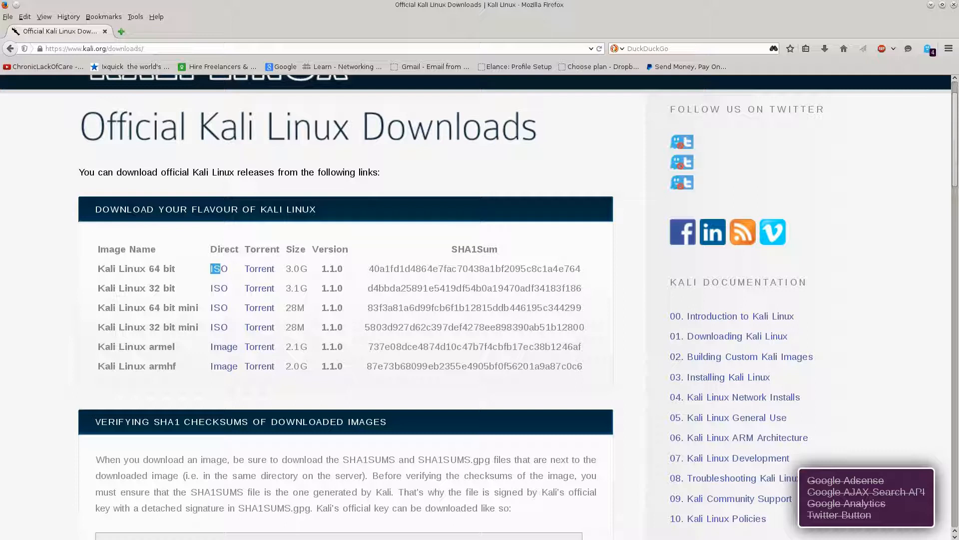
{"action": "left_click_drag", "start_coordinate": [244, 248], "coordinate": [268, 269]}
{"action": "left_click", "coordinate": [280, 384]}
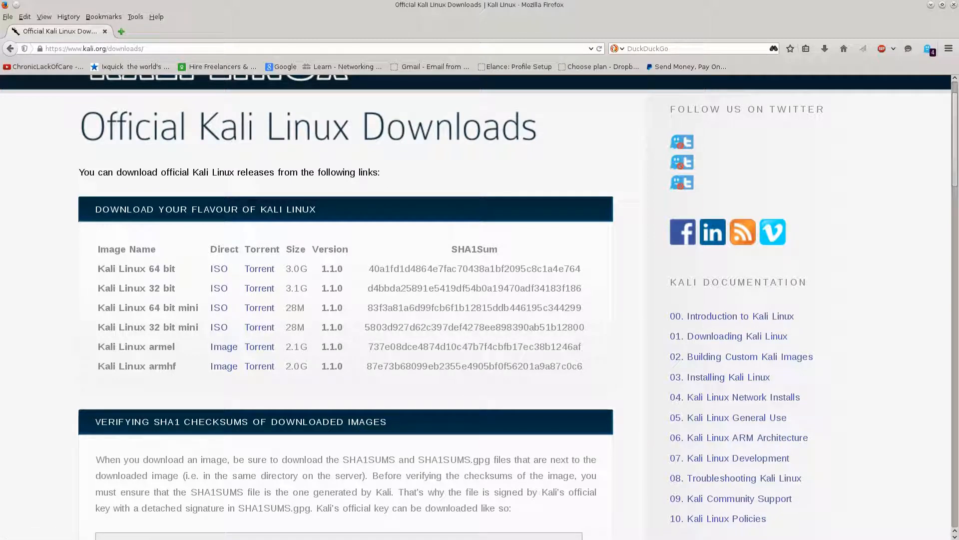
{"action": "left_click_drag", "start_coordinate": [285, 269], "coordinate": [308, 268]}
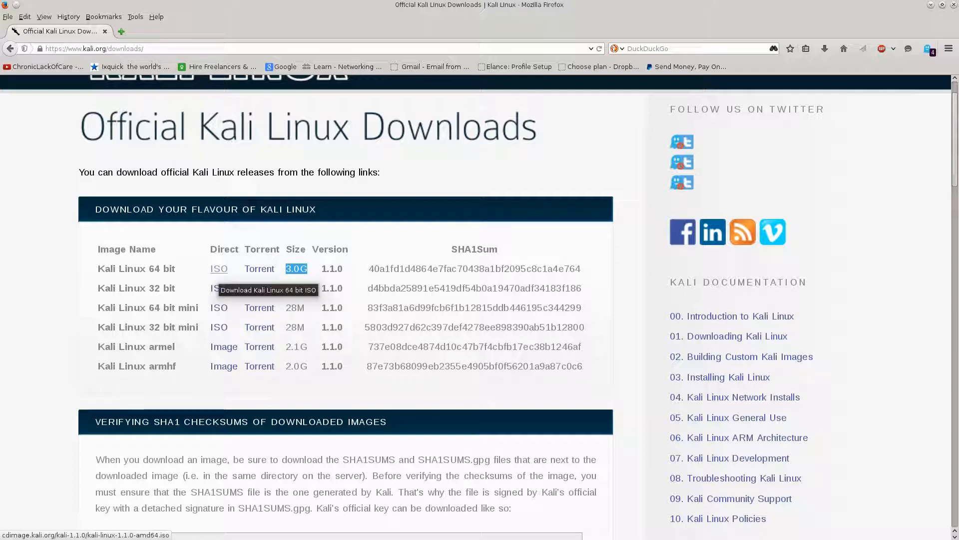
Start saving the Kali Linux 64 bit ISO by direct download and cancel the transfer
{"action": "left_click", "coordinate": [219, 269]}
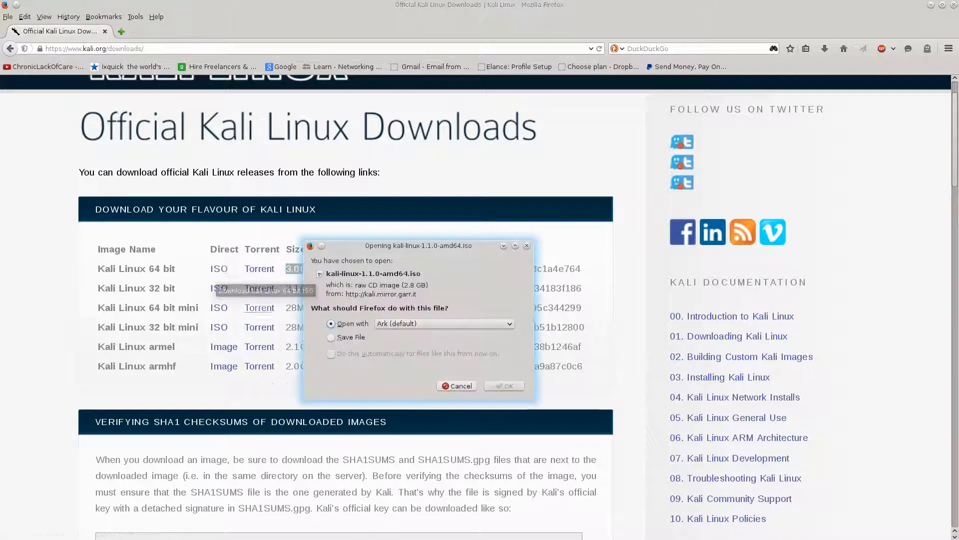
{"action": "left_click", "coordinate": [345, 338]}
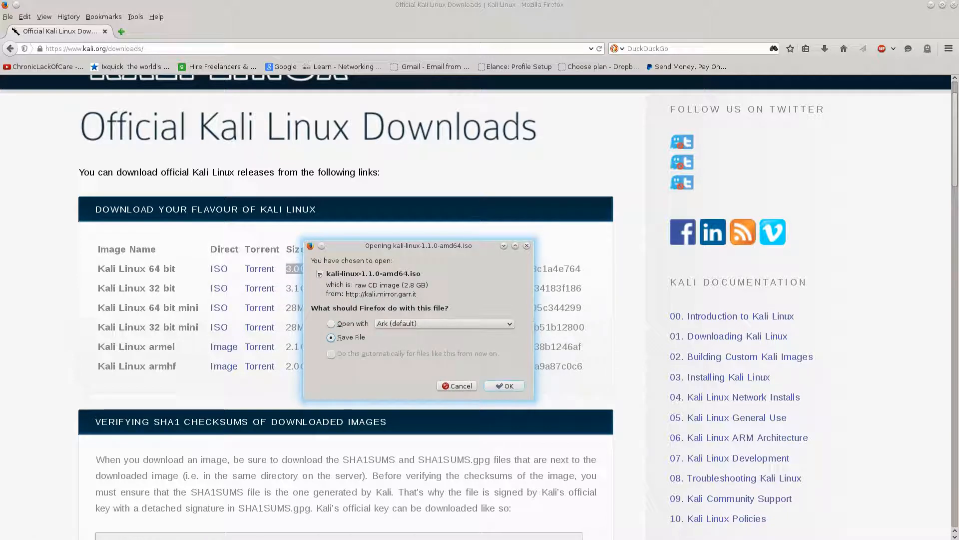
{"action": "key", "text": "Return"}
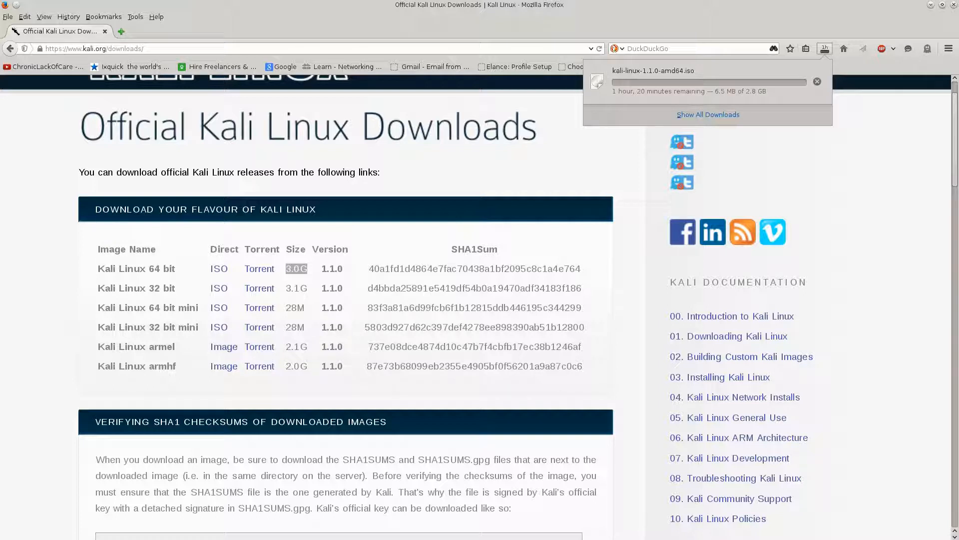
{"action": "left_click", "coordinate": [817, 82]}
{"action": "left_click", "coordinate": [620, 159]}
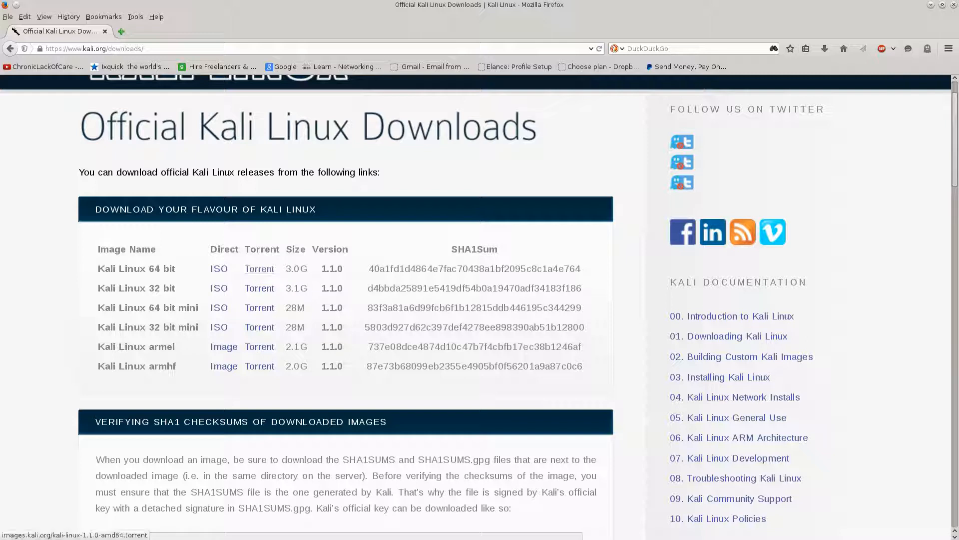
Save the torrent file for the Kali Linux 64 bit image
{"action": "left_click", "coordinate": [260, 268]}
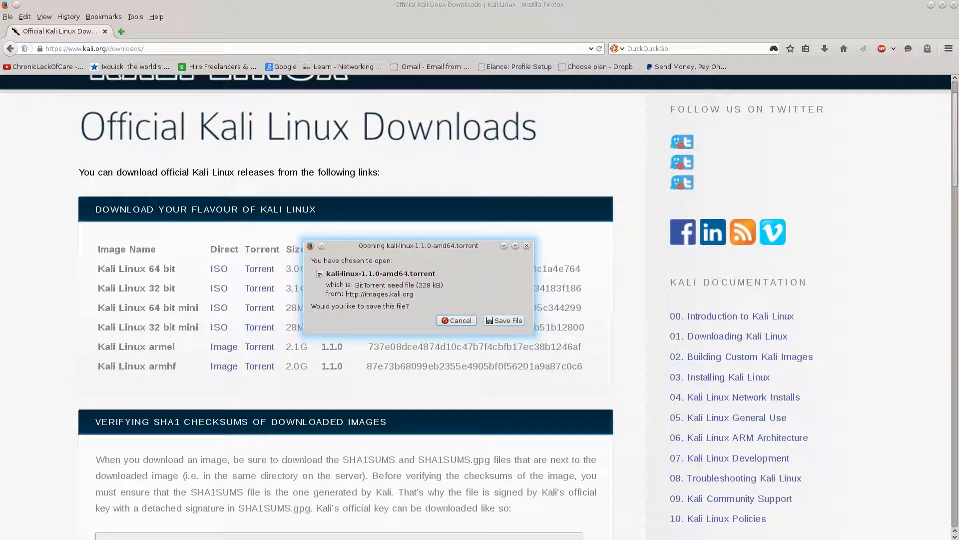
{"action": "left_click", "coordinate": [504, 321]}
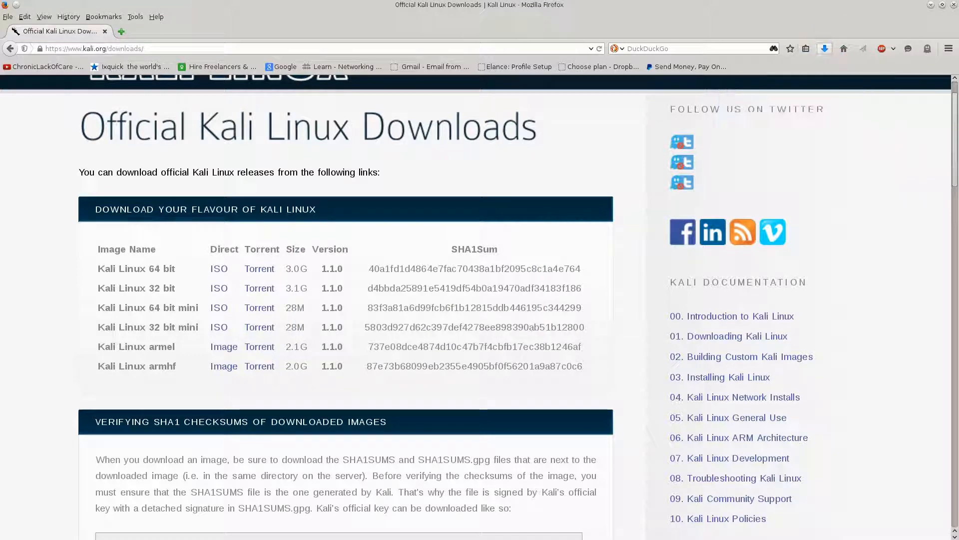
{"action": "left_click", "coordinate": [655, 81]}
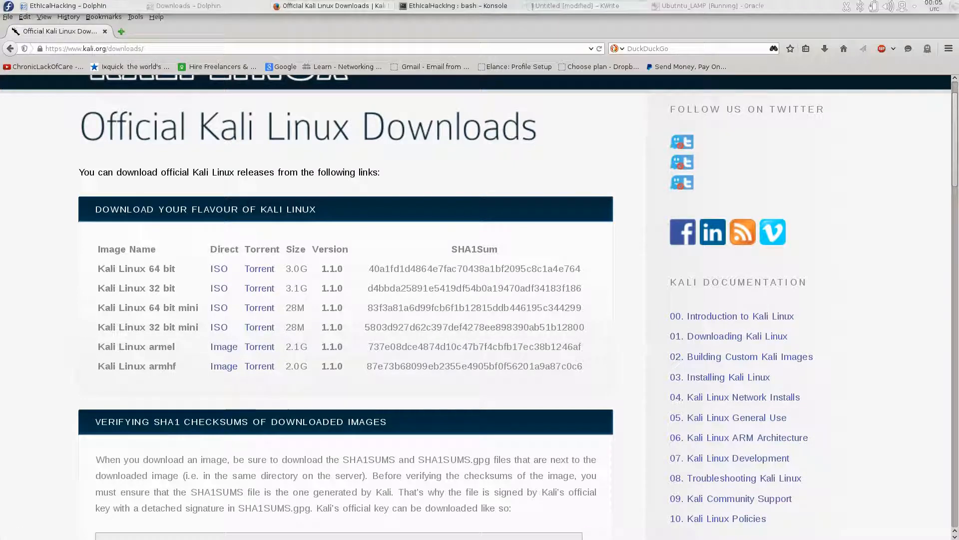
{"action": "mouse_move", "coordinate": [574, 5]}
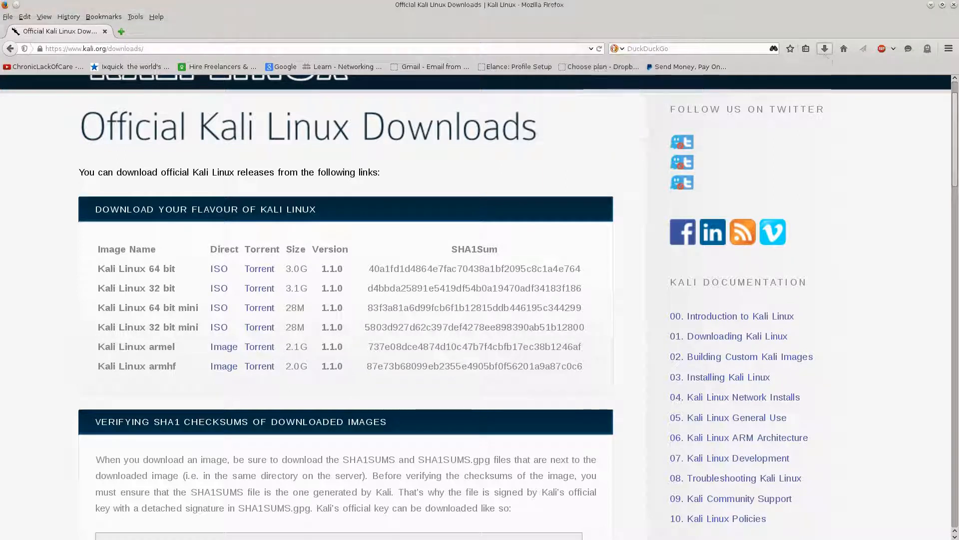
Open the downloaded Kali torrent in Transmission and add it with Downloads as the destination folder, starting when added
{"action": "left_click", "coordinate": [824, 48]}
{"action": "left_click", "coordinate": [699, 83]}
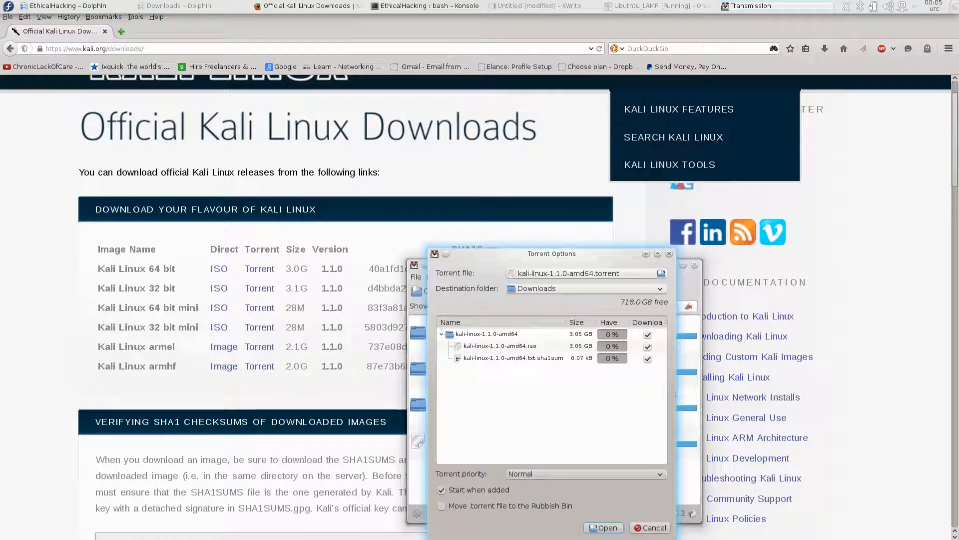
{"action": "left_click_drag", "start_coordinate": [552, 253], "coordinate": [461, 122]}
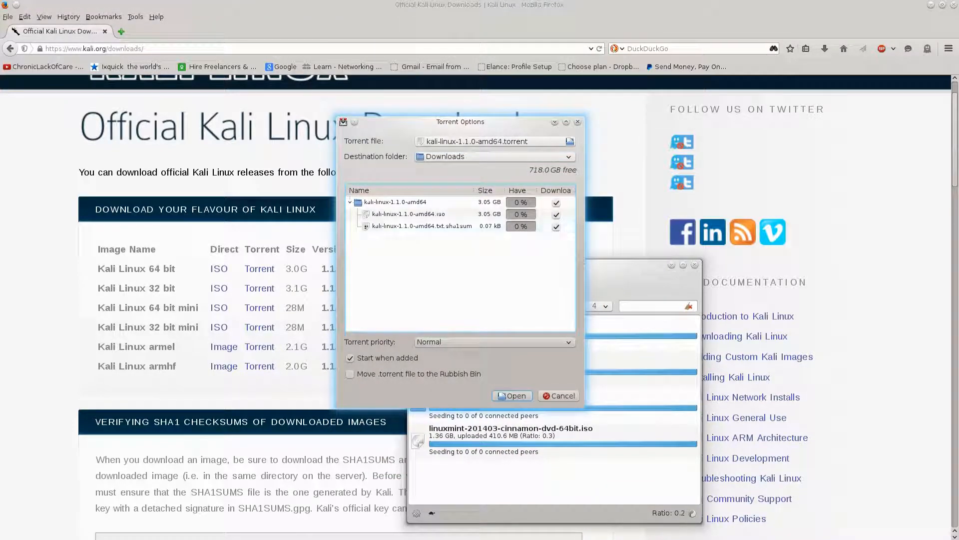
{"action": "key", "text": "Return"}
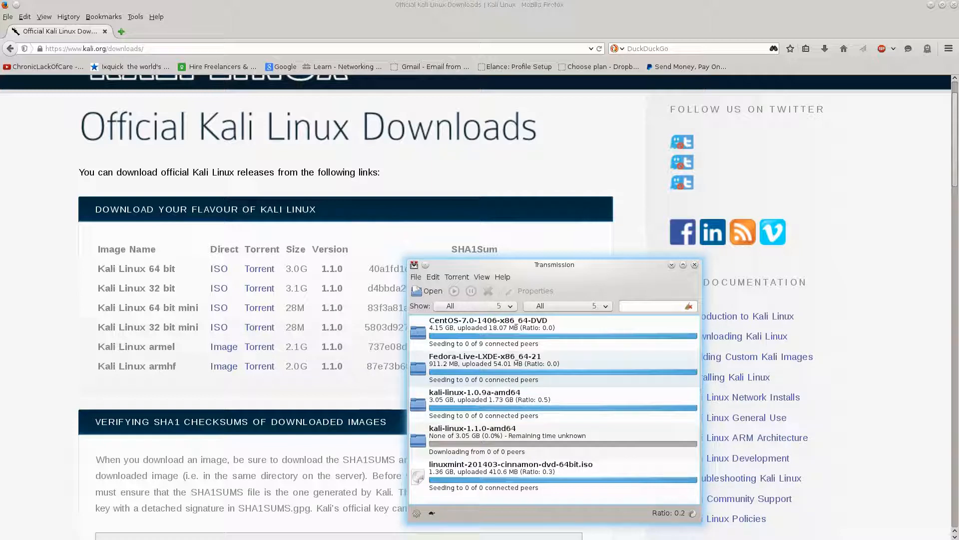
Remove the kali-linux-1.1.0-amd64 torrent from the transfer list and close Transmission
{"action": "left_click", "coordinate": [554, 441]}
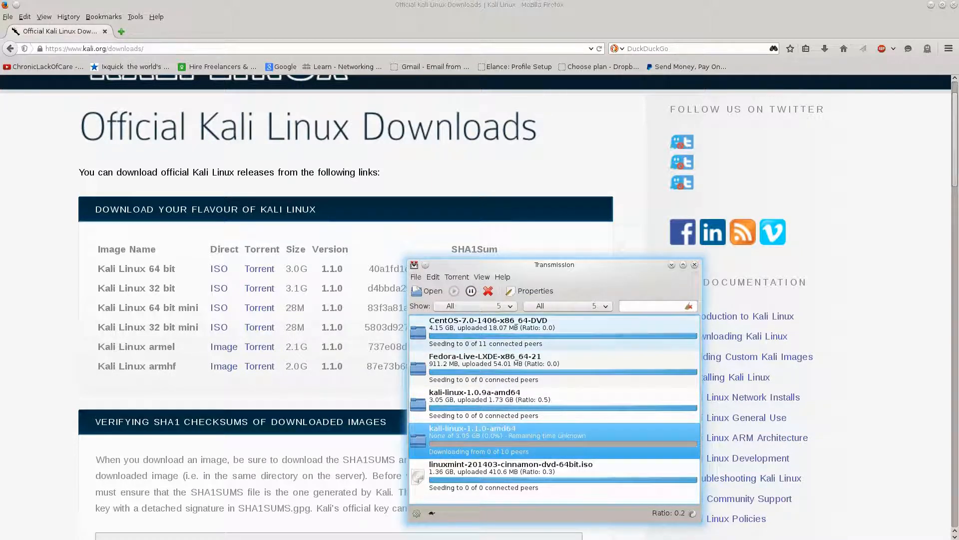
{"action": "left_click", "coordinate": [488, 290]}
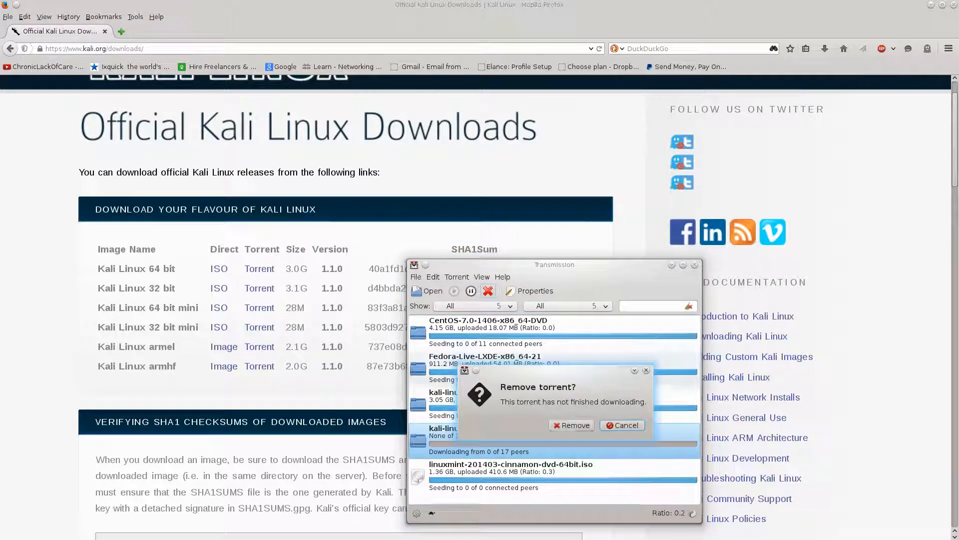
{"action": "left_click", "coordinate": [622, 424]}
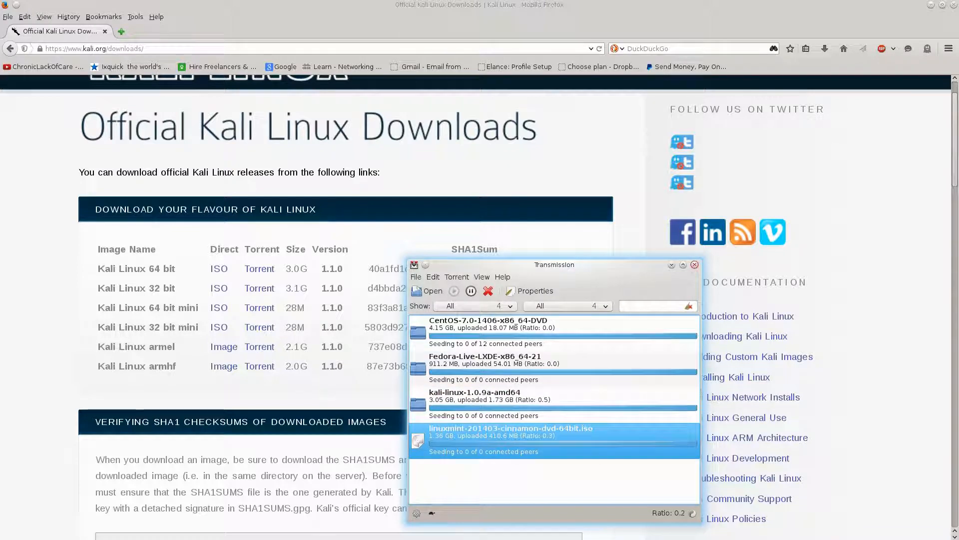
{"action": "left_click", "coordinate": [694, 265]}
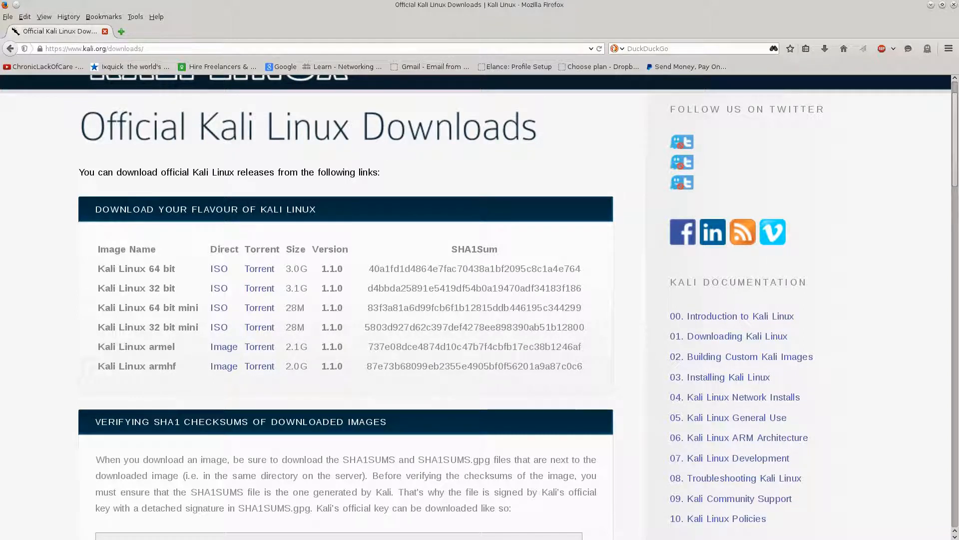
Close the Kali downloads page and launch Oracle VM VirtualBox by searching the applications for "virtua", moving its window fully into view
{"action": "left_click", "coordinate": [105, 31]}
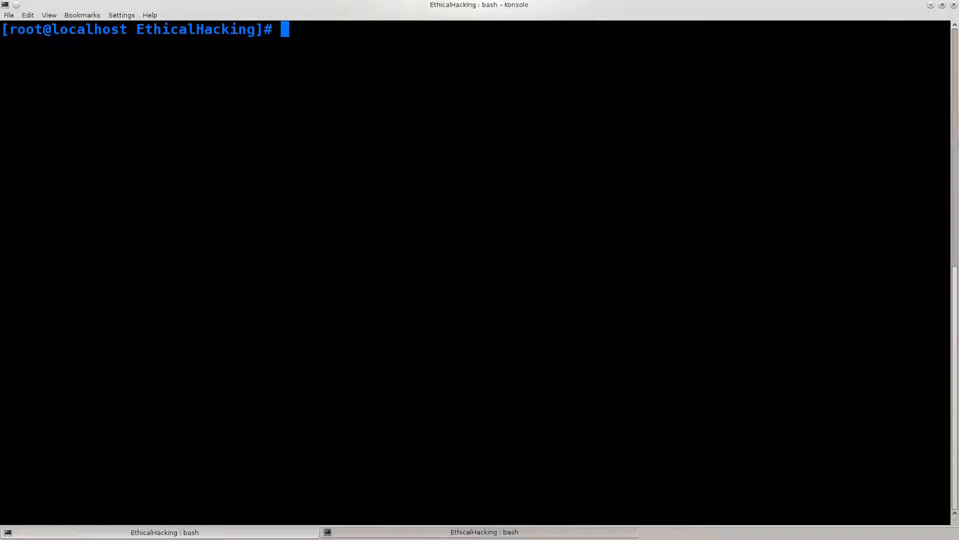
{"action": "left_click", "coordinate": [8, 6]}
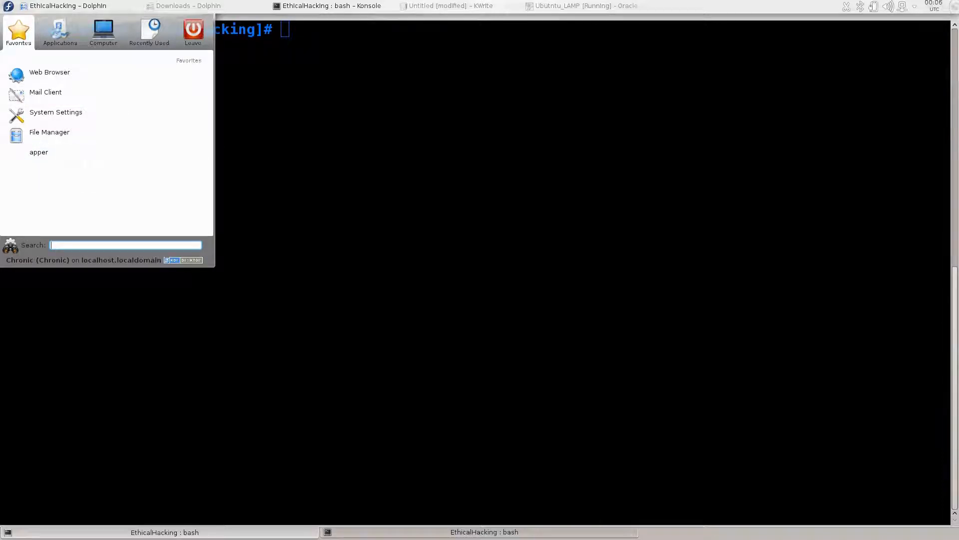
{"action": "type", "text": "virtua"}
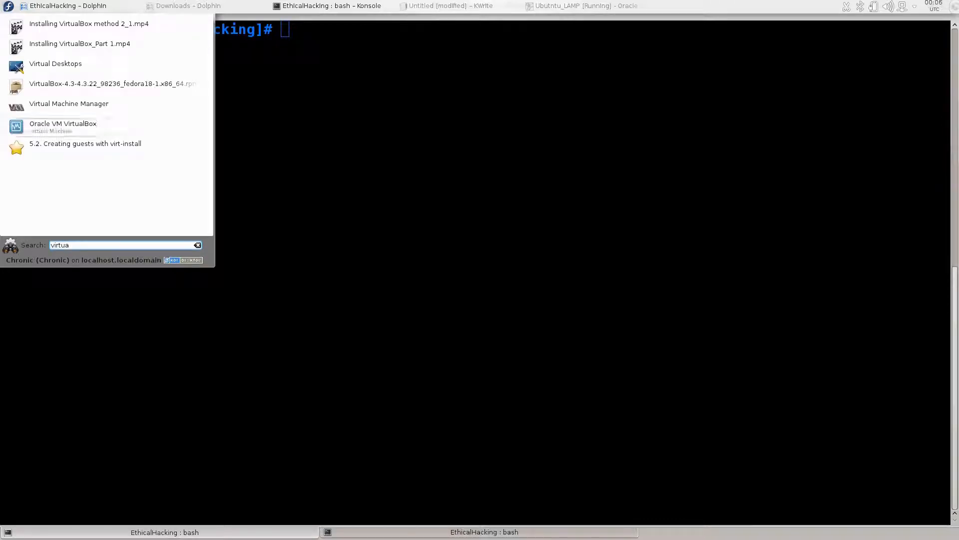
{"action": "key", "text": "Down"}
{"action": "key", "text": "Down"}
{"action": "key", "text": "Down"}
{"action": "key", "text": "Down"}
{"action": "key", "text": "Down"}
{"action": "mouse_move", "coordinate": [1, 279]}
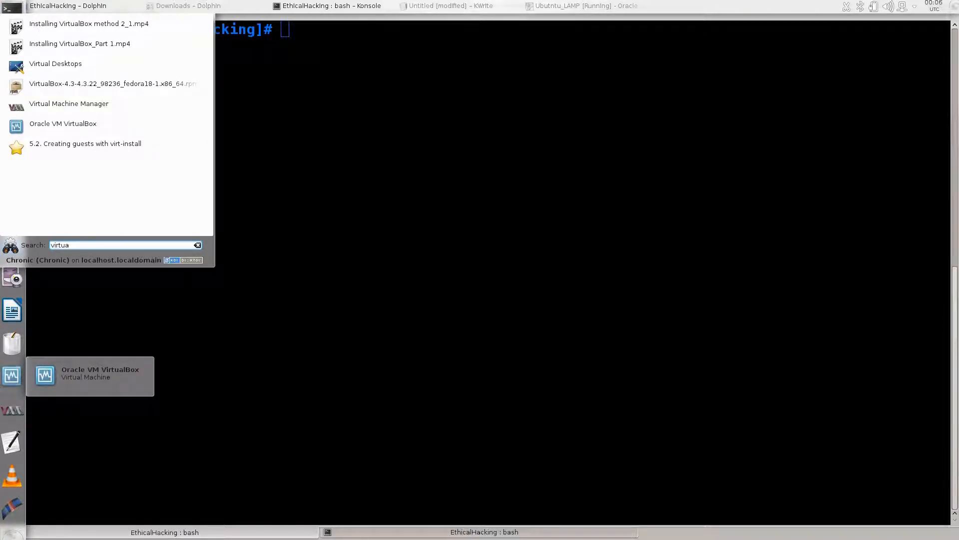
{"action": "key", "text": "Return"}
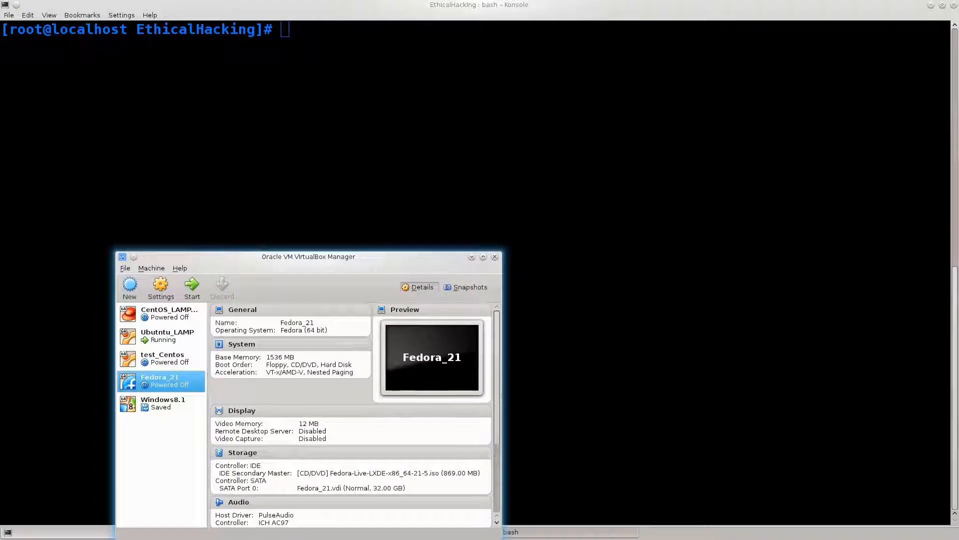
{"action": "left_click_drag", "start_coordinate": [200, 257], "coordinate": [197, 148]}
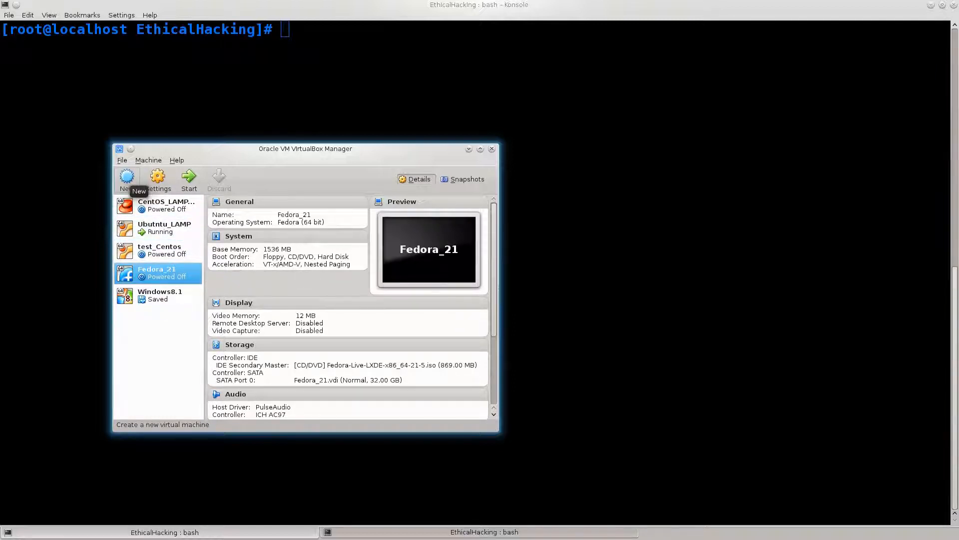
Start a new virtual machine named Kali with type Linux and version Debian (64 bit)
{"action": "left_click", "coordinate": [127, 178]}
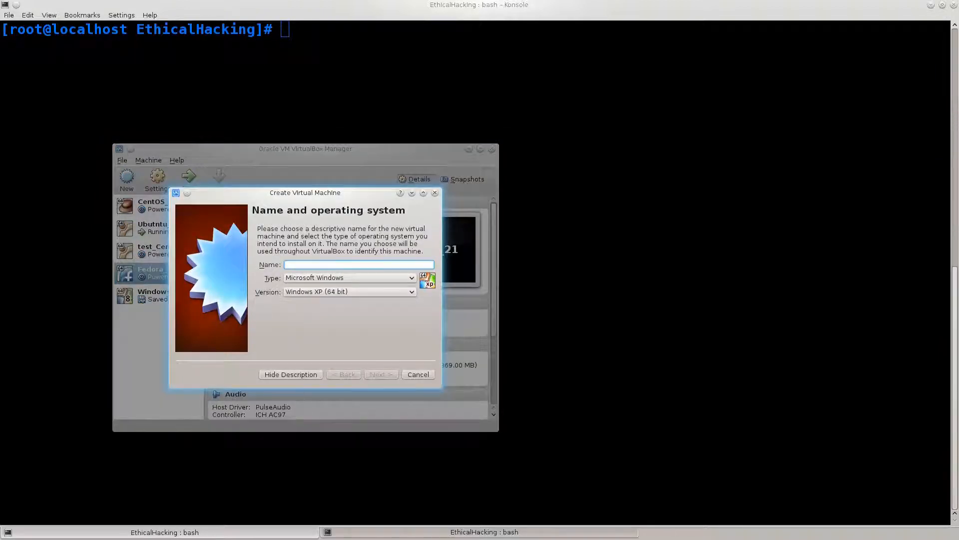
{"action": "type", "text": "Kali"}
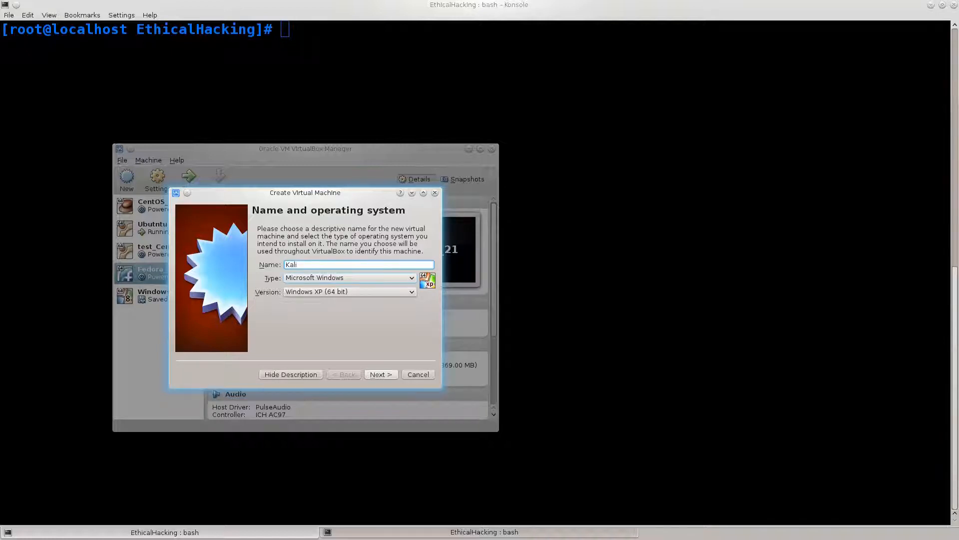
{"action": "left_click", "coordinate": [350, 278]}
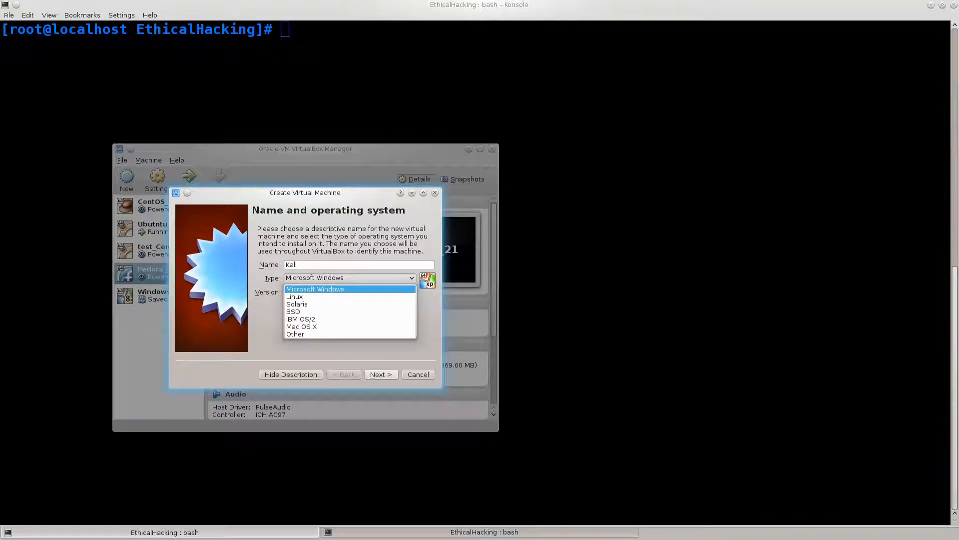
{"action": "left_click", "coordinate": [350, 296]}
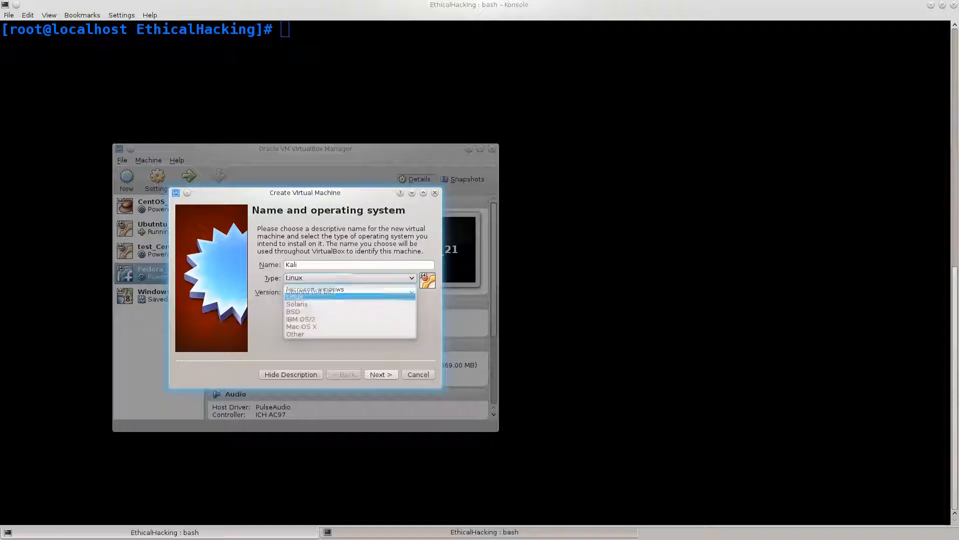
{"action": "left_click", "coordinate": [350, 292]}
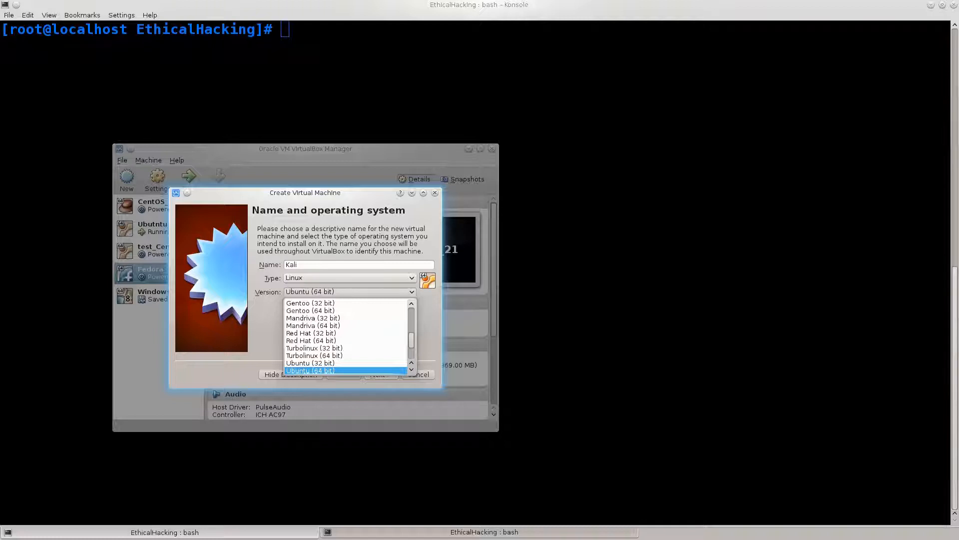
{"action": "scroll", "coordinate": [346, 366], "scroll_direction": "up", "scroll_amount": 3}
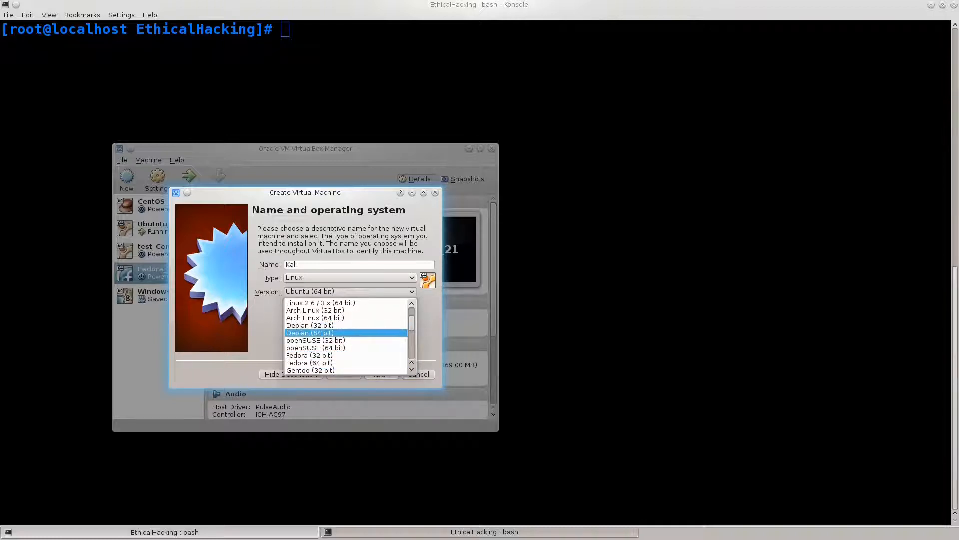
{"action": "left_click", "coordinate": [320, 333]}
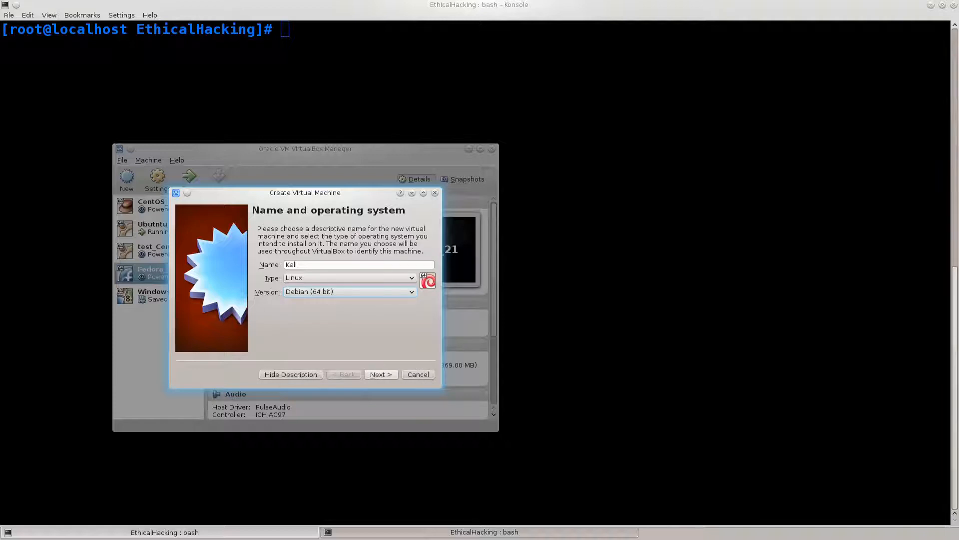
{"action": "left_click", "coordinate": [352, 292]}
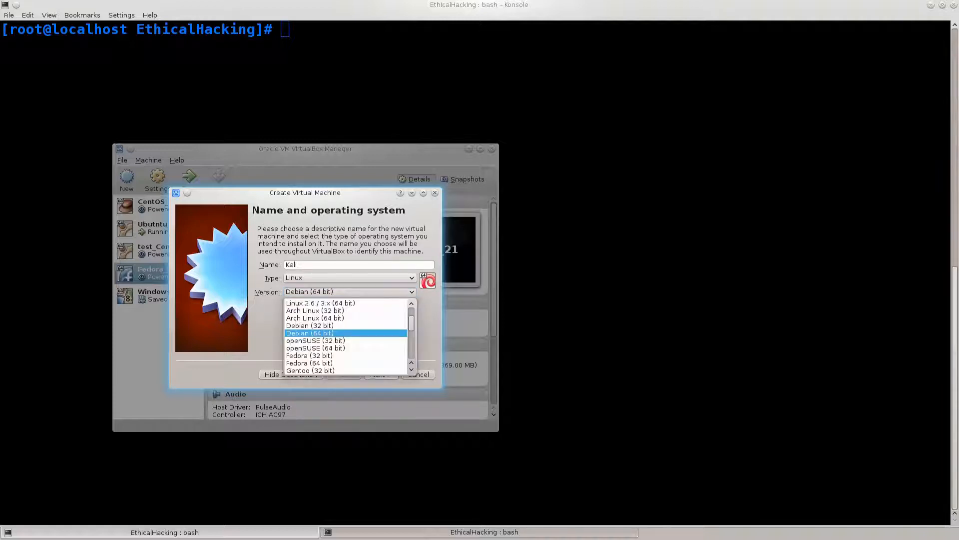
{"action": "scroll", "coordinate": [346, 337], "scroll_direction": "up", "scroll_amount": 2}
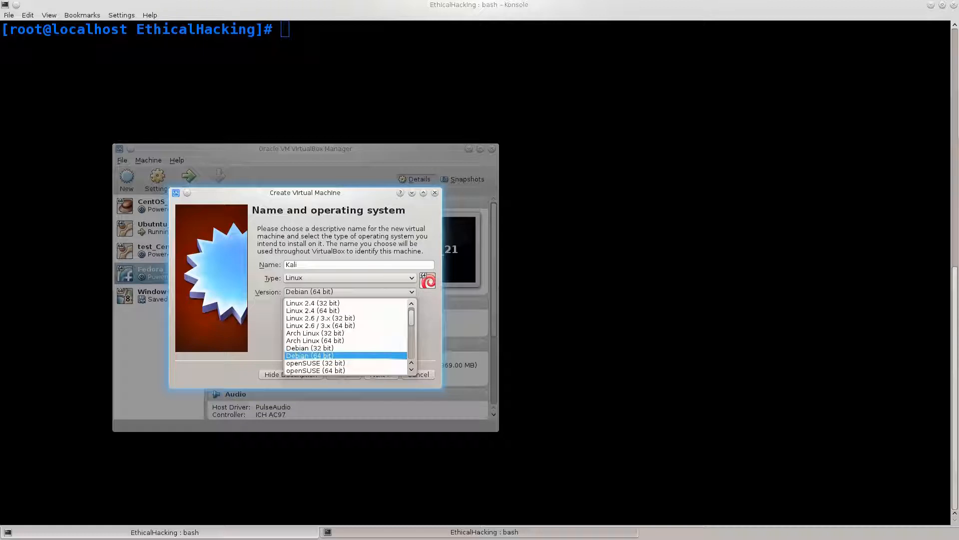
{"action": "scroll", "coordinate": [345, 337], "scroll_direction": "down", "scroll_amount": 3}
{"action": "scroll", "coordinate": [346, 337], "scroll_direction": "down", "scroll_amount": 4}
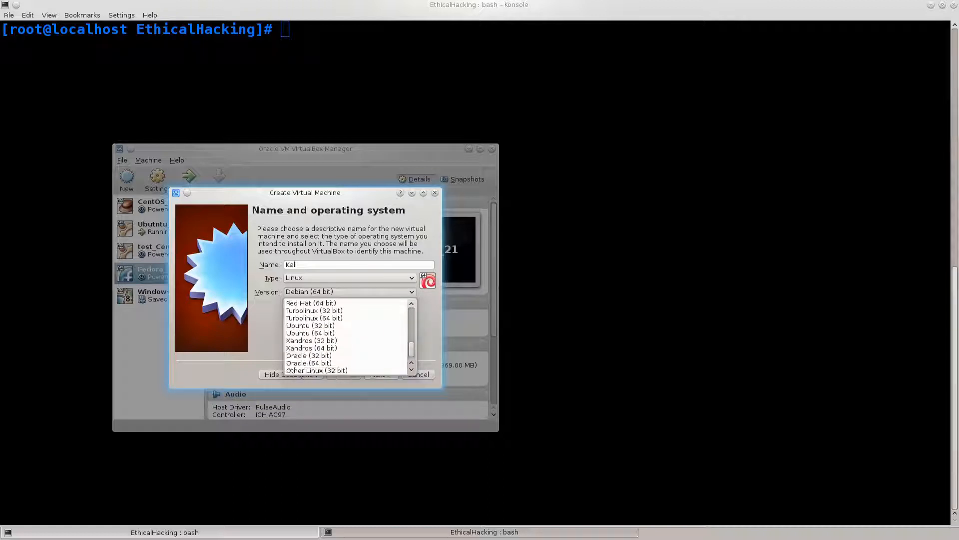
{"action": "scroll", "coordinate": [345, 337], "scroll_direction": "up", "scroll_amount": 3}
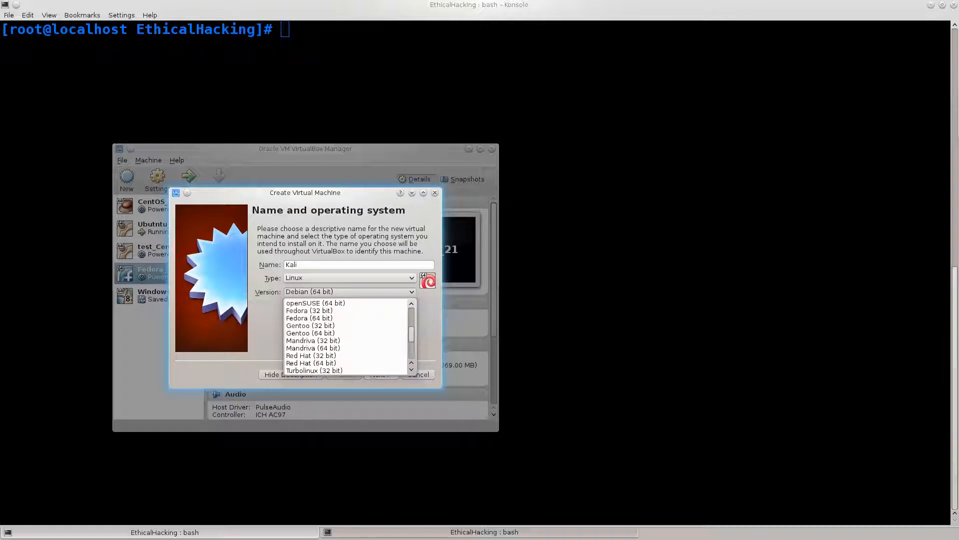
{"action": "key", "text": "Escape"}
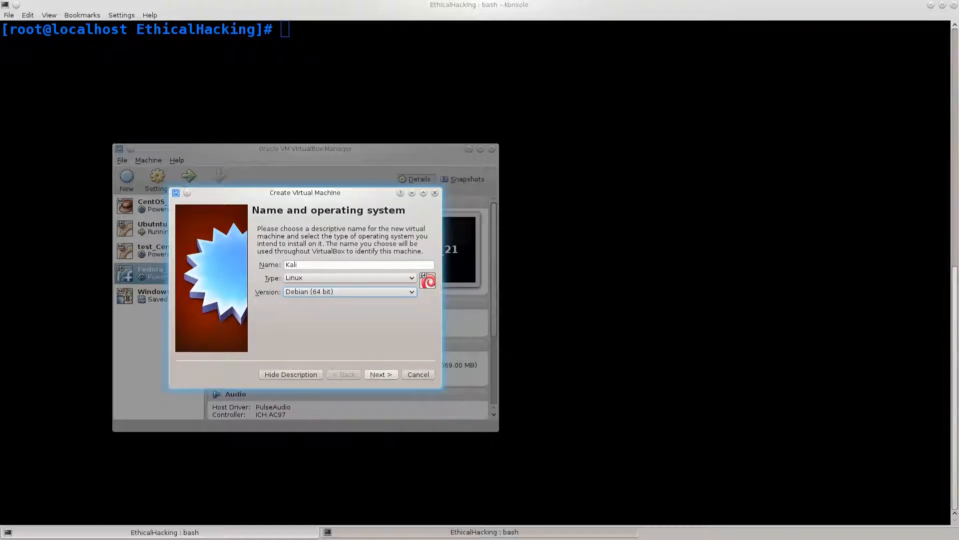
Accept the name and operating system, and allocate 2048 MB of memory to the Kali machine
{"action": "key", "text": "Return"}
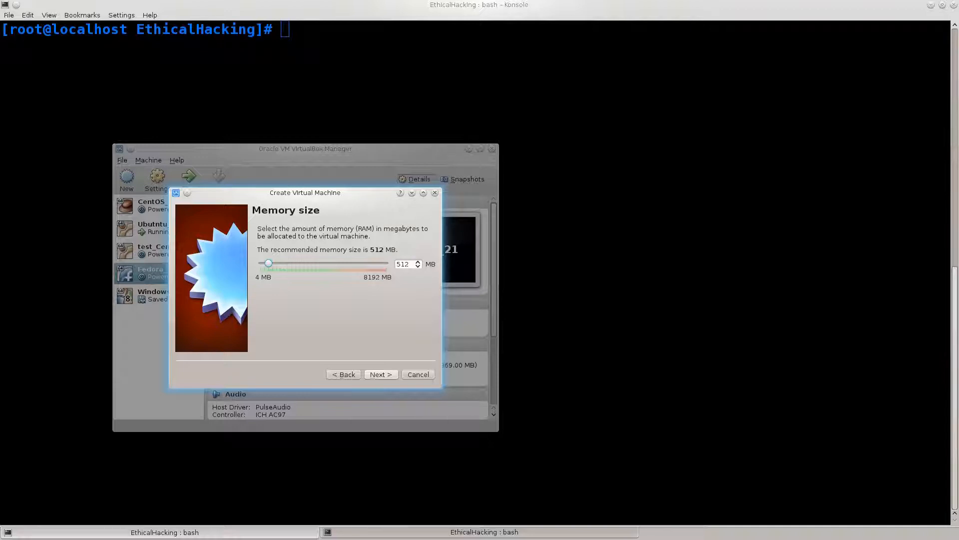
{"action": "key", "text": "Page_Up"}
{"action": "key", "text": "Page_Up"}
{"action": "key", "text": "Page_Up"}
{"action": "key", "text": "Page_Up"}
{"action": "key", "text": "Page_Up"}
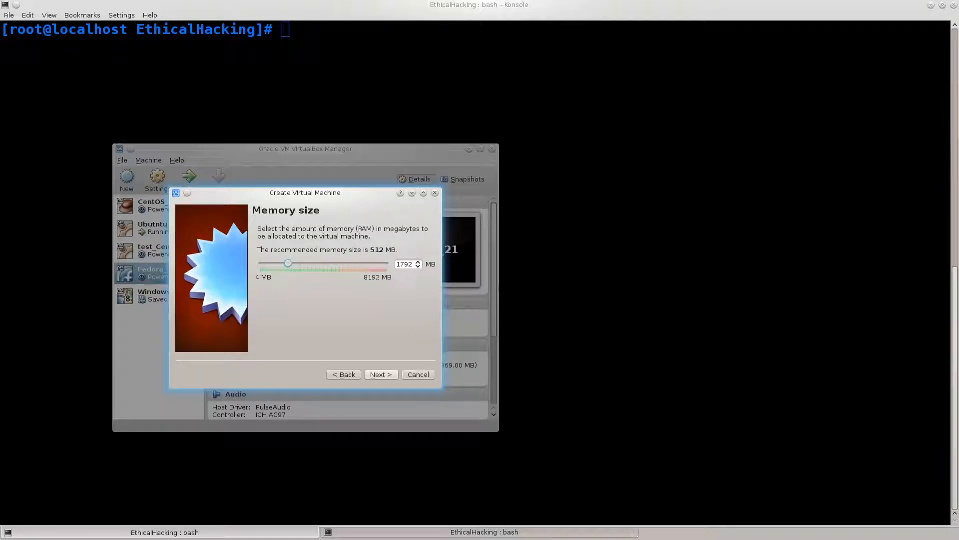
{"action": "key", "text": "Page_Up"}
{"action": "left_click", "coordinate": [381, 375]}
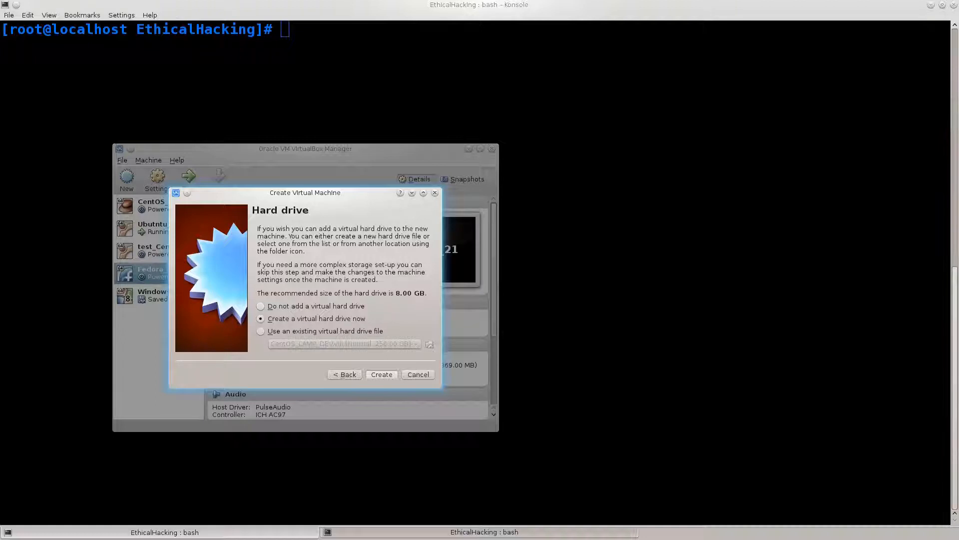
Create a dynamically allocated VDI virtual hard drive named Kali with a size of 121.80 GB
{"action": "left_click", "coordinate": [382, 374]}
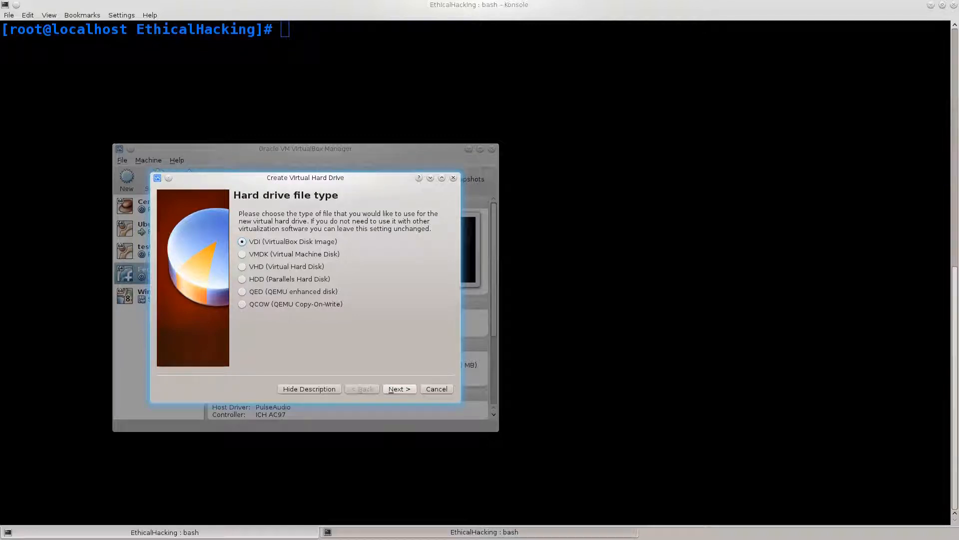
{"action": "key", "text": "Return"}
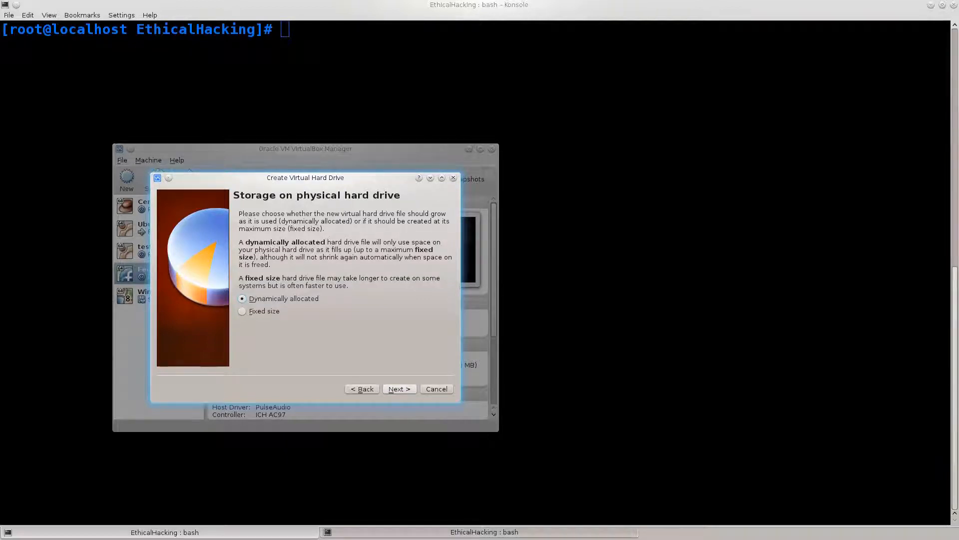
{"action": "left_click_drag", "start_coordinate": [239, 242], "coordinate": [431, 249]}
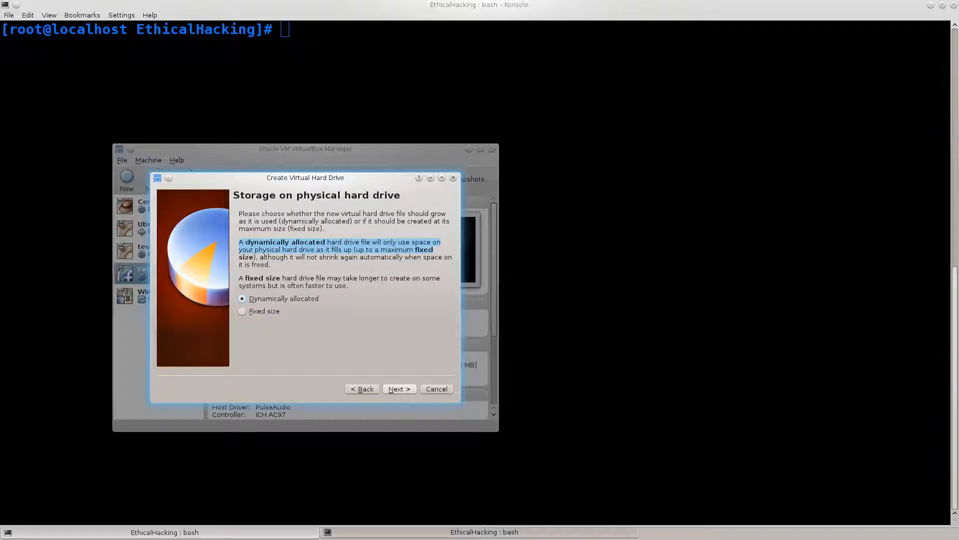
{"action": "key", "text": "Return"}
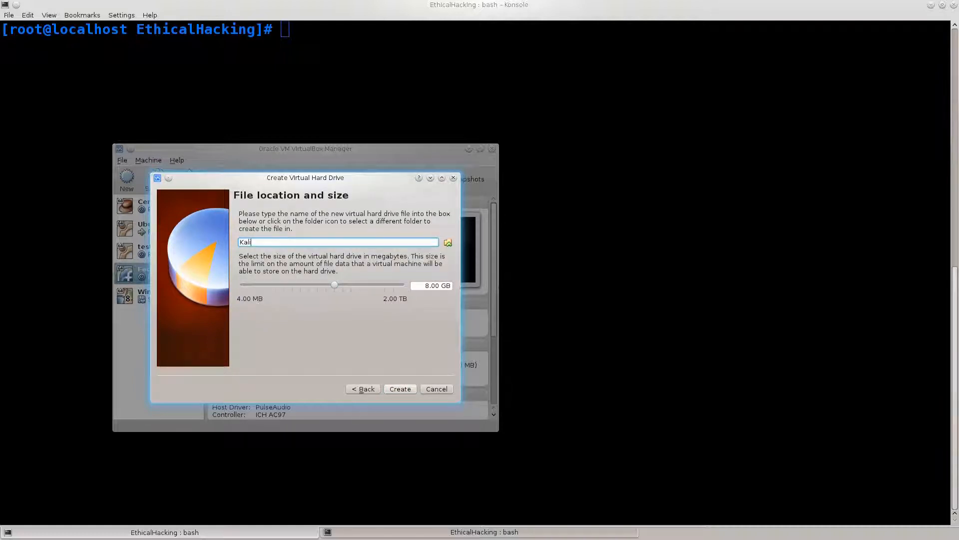
{"action": "left_click_drag", "start_coordinate": [334, 285], "coordinate": [368, 284]}
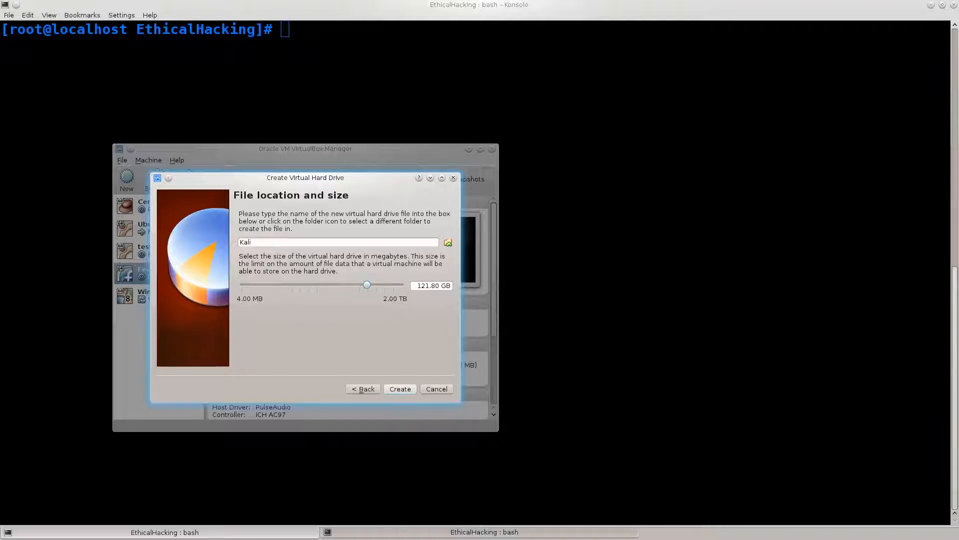
{"action": "left_click", "coordinate": [401, 388]}
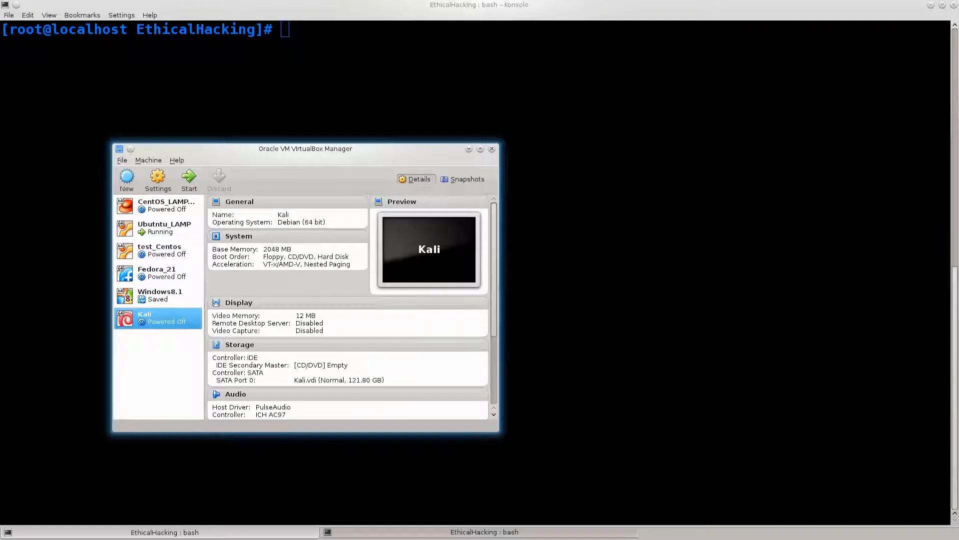
Open the Kali machine's storage settings and select the empty optical drive under the IDE controller
{"action": "right_click", "coordinate": [139, 318]}
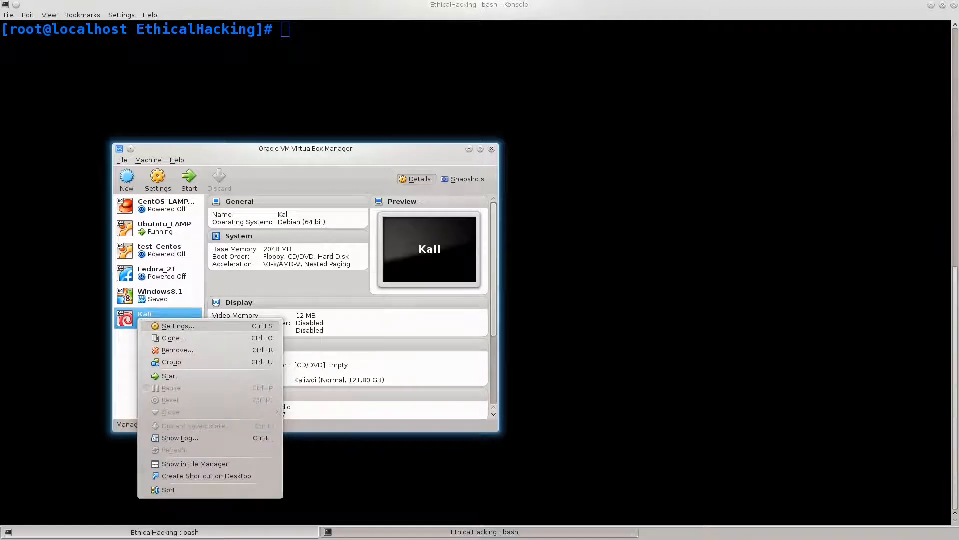
{"action": "left_click", "coordinate": [177, 326]}
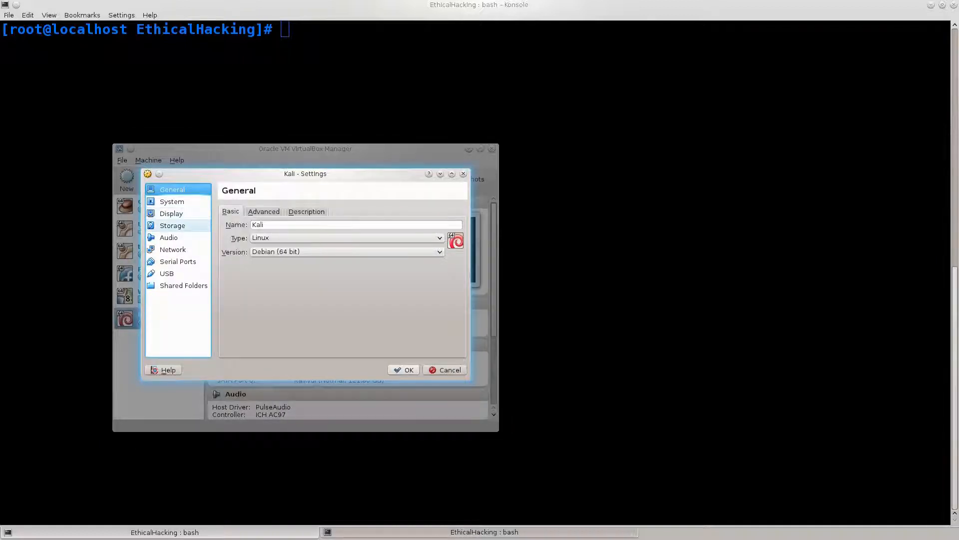
{"action": "left_click", "coordinate": [173, 226]}
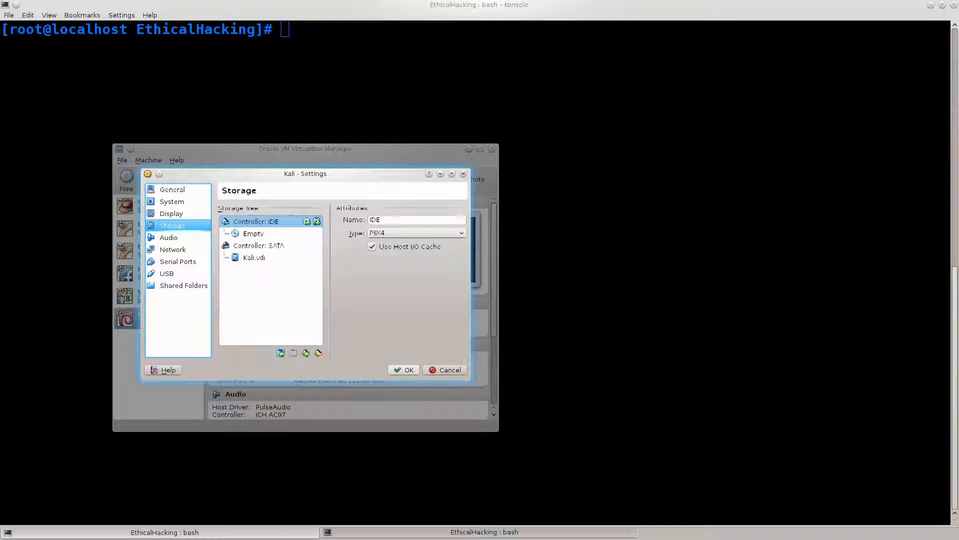
{"action": "left_click", "coordinate": [254, 234]}
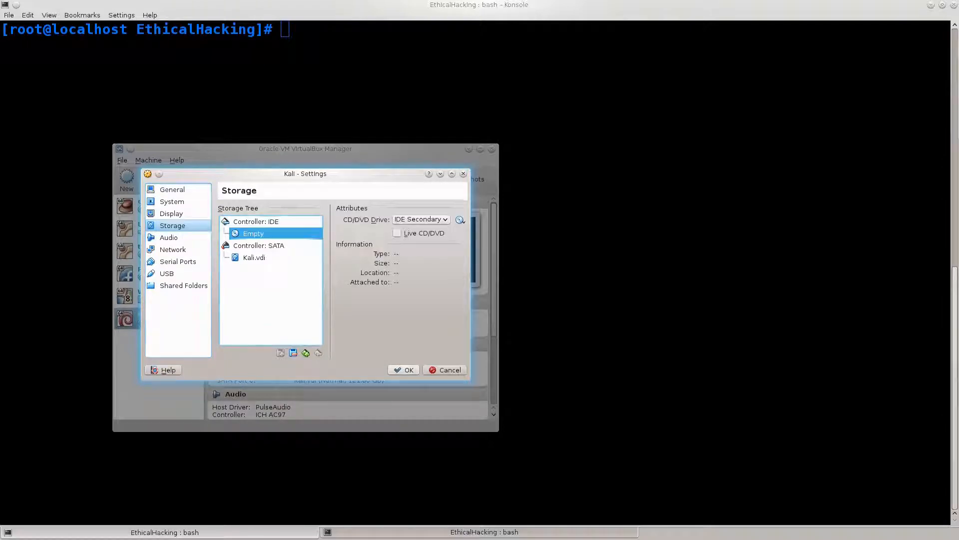
Load kali-linux-1.0.9a-amd64.iso from the kali-linux-1.0.9a-amd64 folder in Downloads into the empty optical drive
{"action": "left_click", "coordinate": [460, 219]}
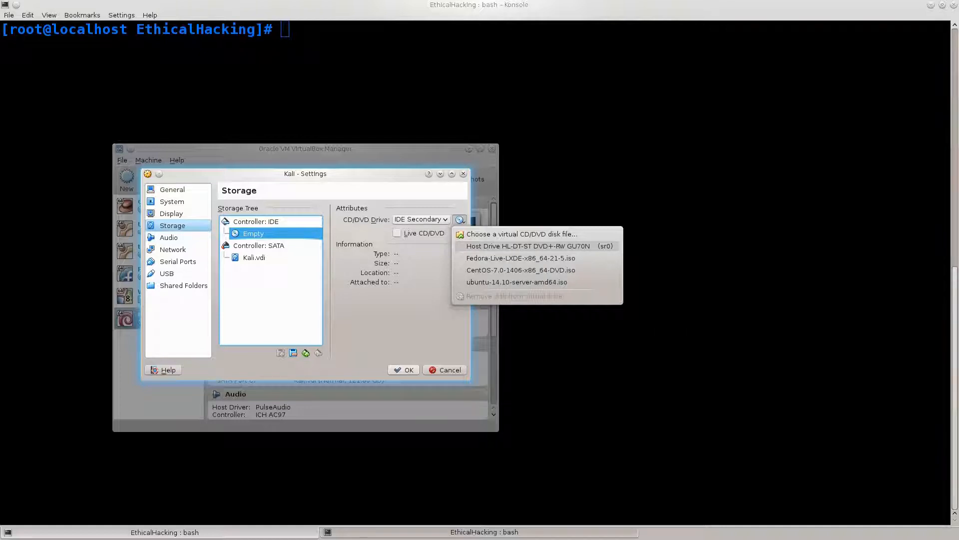
{"action": "left_click", "coordinate": [521, 234]}
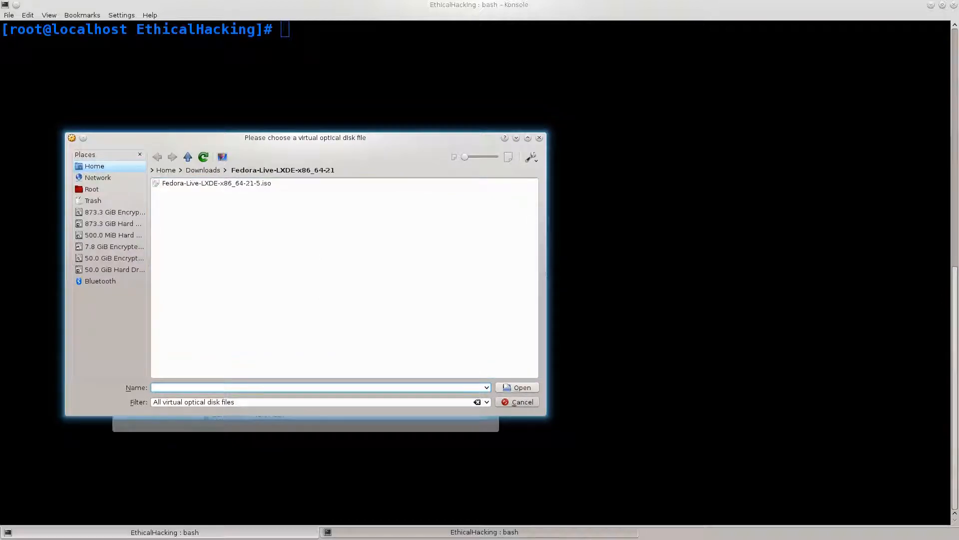
{"action": "left_click", "coordinate": [94, 165]}
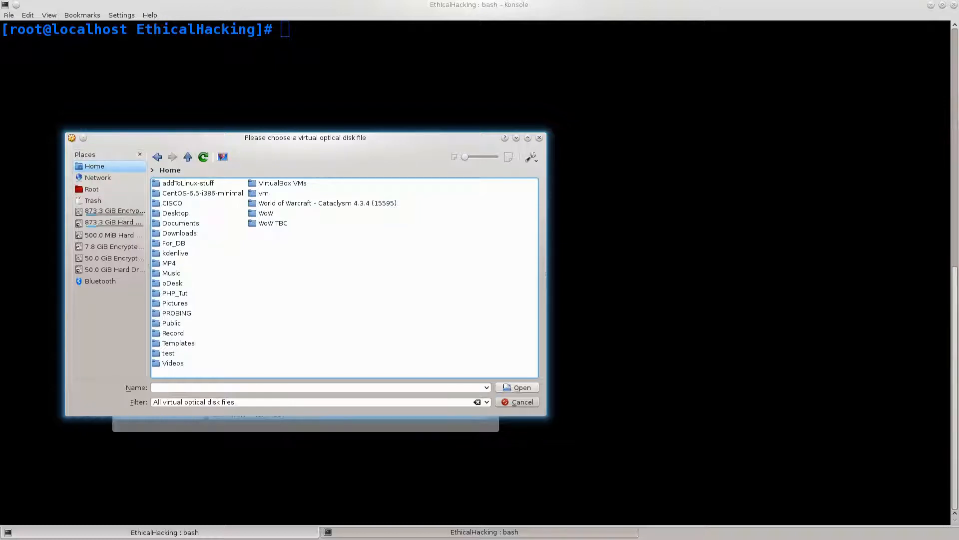
{"action": "left_click", "coordinate": [179, 233]}
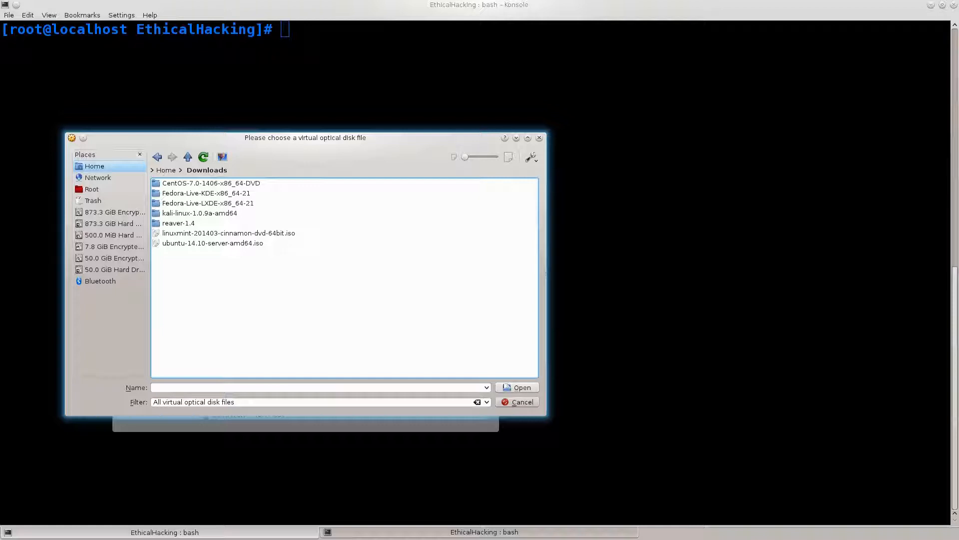
{"action": "left_click", "coordinate": [200, 214]}
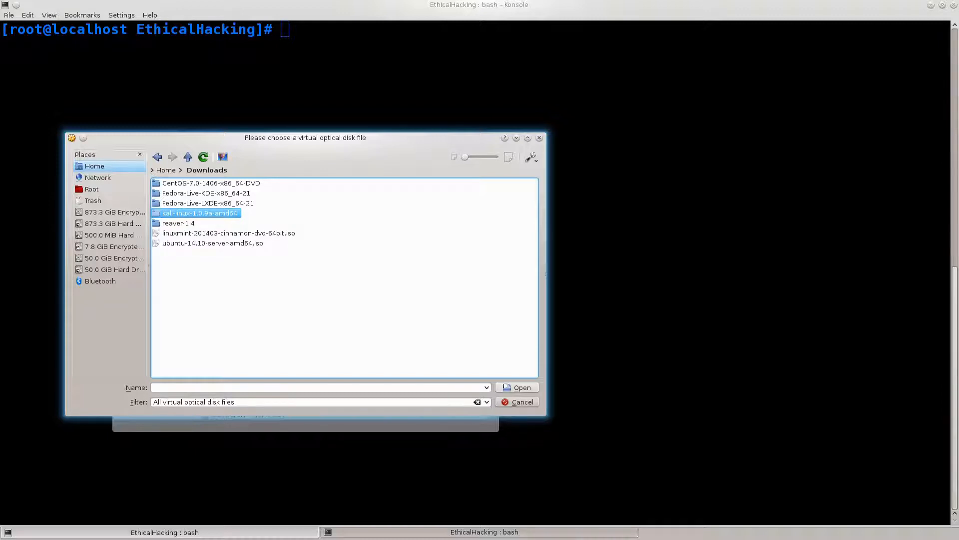
{"action": "key", "text": "Return"}
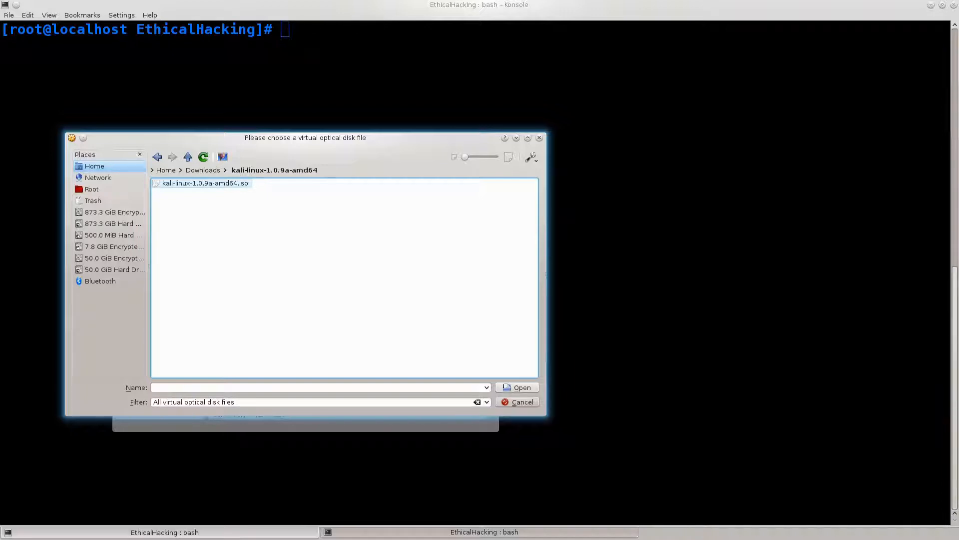
{"action": "left_click", "coordinate": [205, 183]}
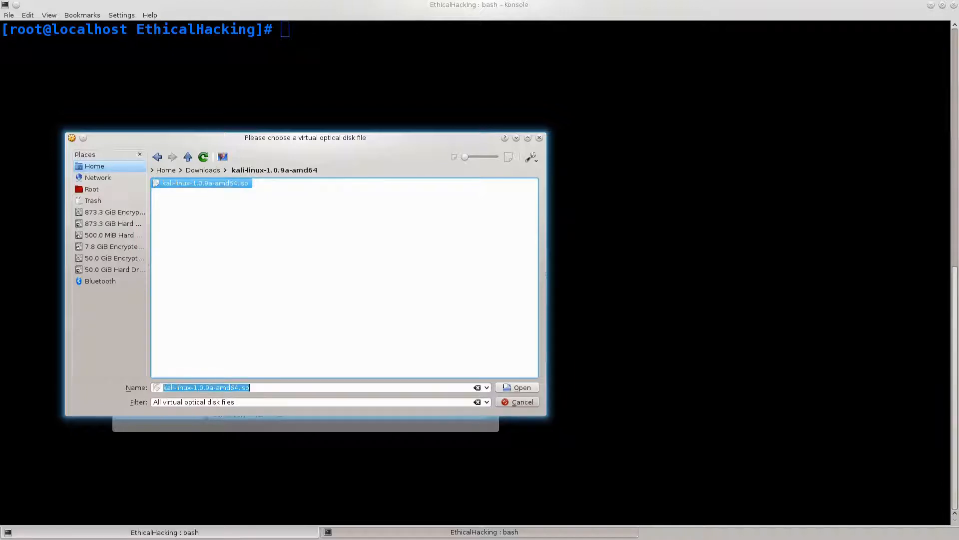
{"action": "key", "text": "Return"}
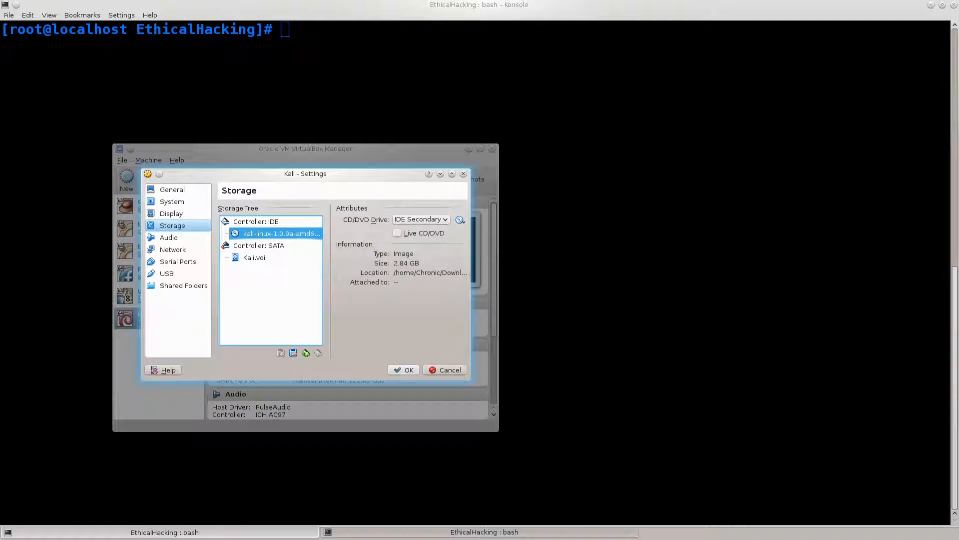
Save the Kali machine's settings and start the virtual machine
{"action": "key", "text": "Return"}
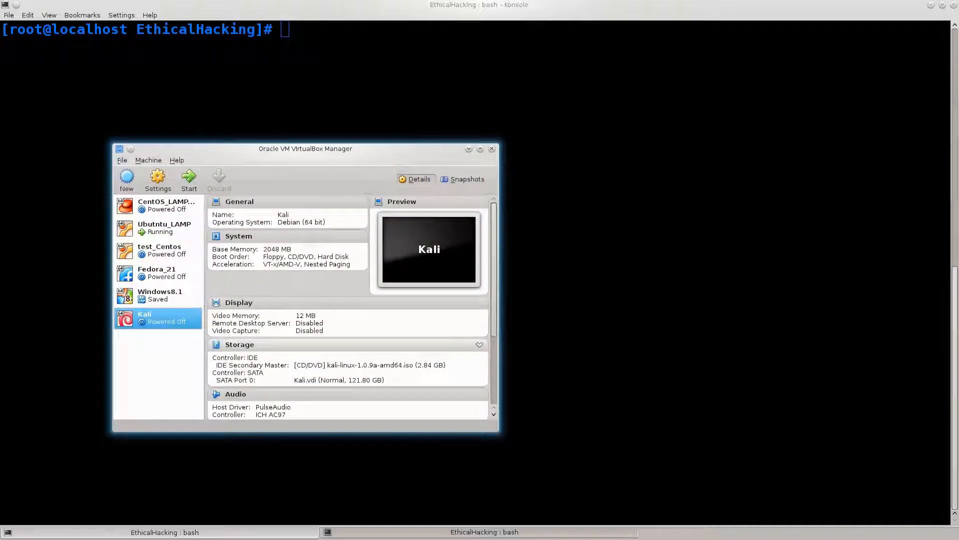
{"action": "left_click", "coordinate": [189, 180]}
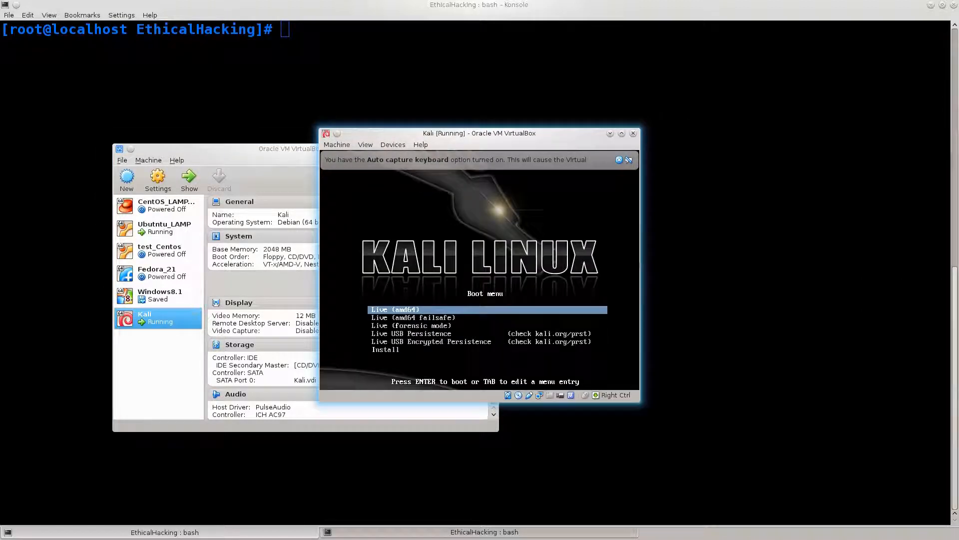
Look over the boot menu entries down to Live (forensic mode), return to Live (amd64), and enlarge the running Kali machine's window
{"action": "key", "text": "Down"}
{"action": "key", "text": "Down"}
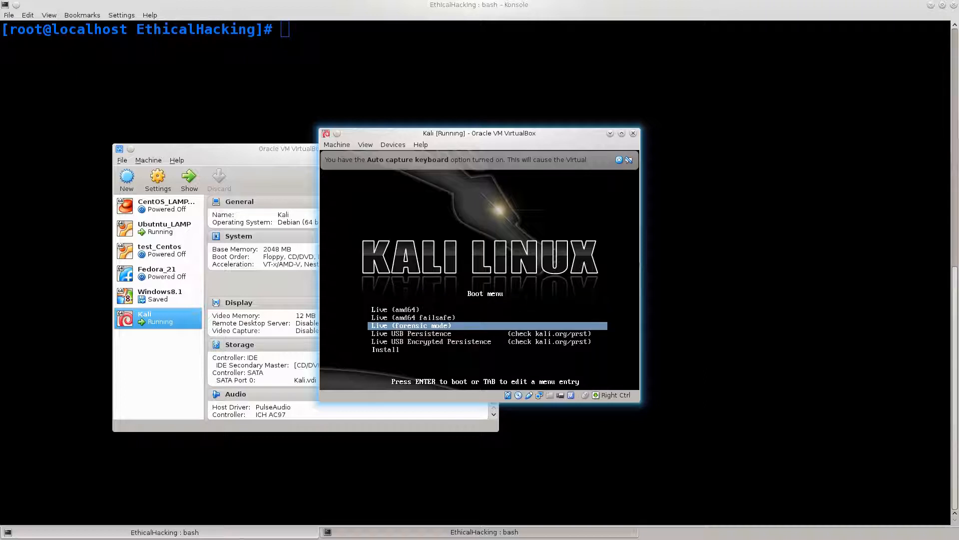
{"action": "key", "text": "Up"}
{"action": "key", "text": "Up"}
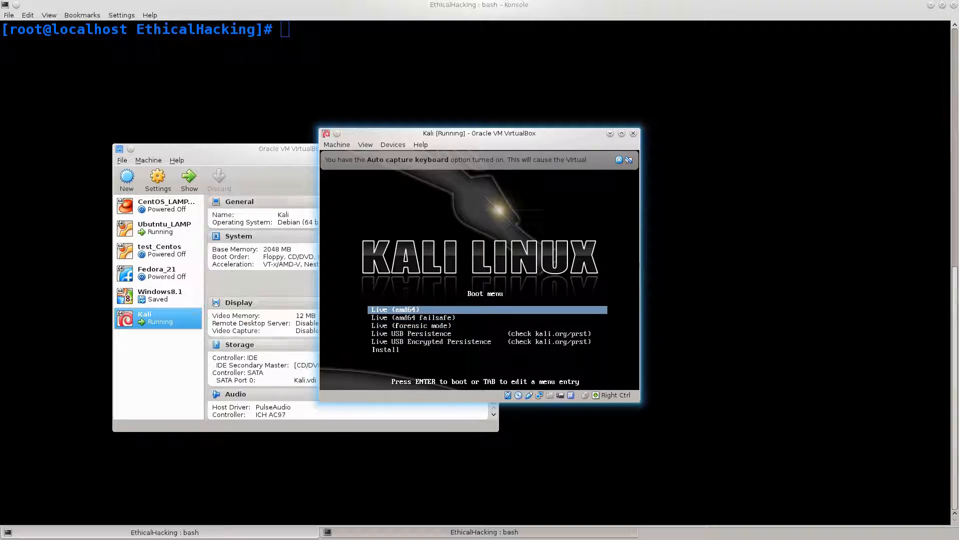
{"action": "left_click_drag", "start_coordinate": [320, 401], "coordinate": [206, 426]}
Review each Kali boot menu entry from Live (amd64 failsafe) through Install, and return the selection to Live (amd64)
{"action": "key", "text": "Down"}
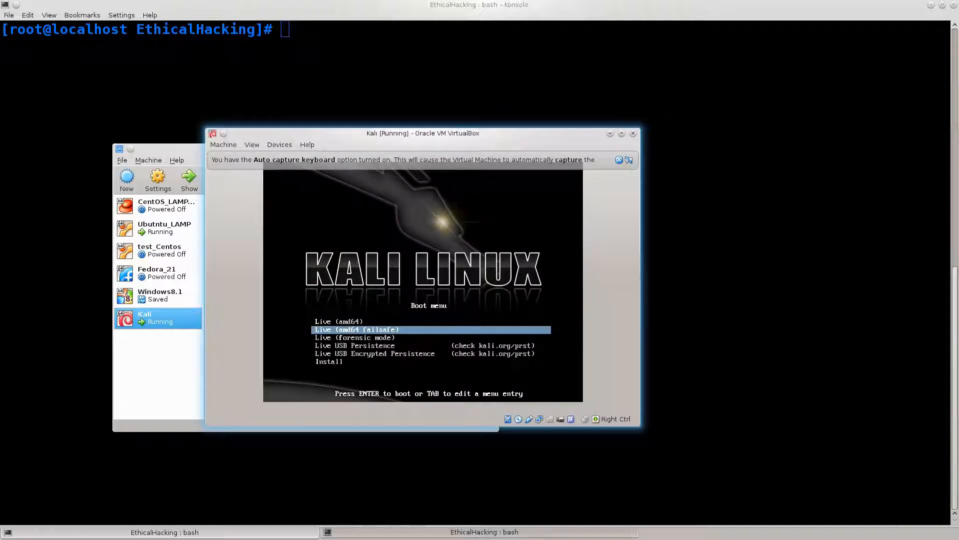
{"action": "key", "text": "Down"}
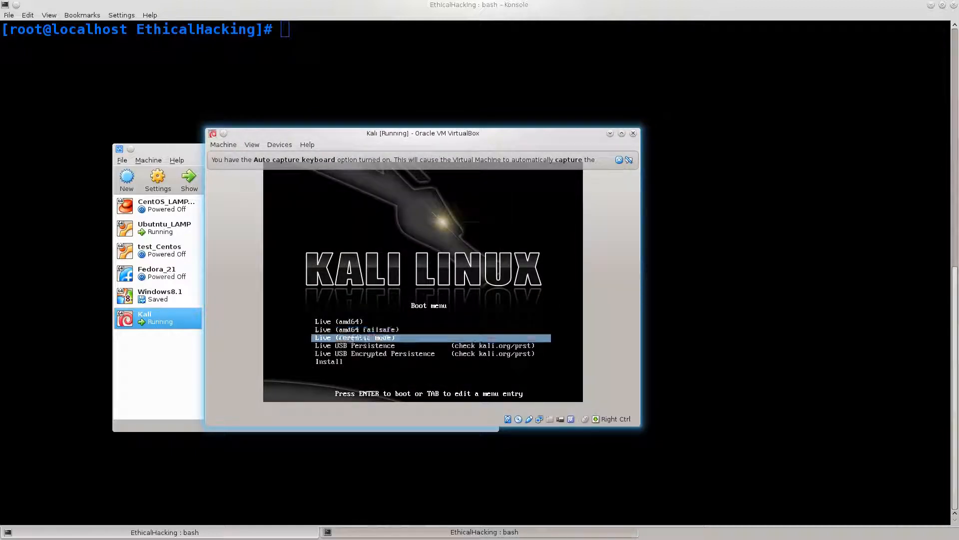
{"action": "key", "text": "Down"}
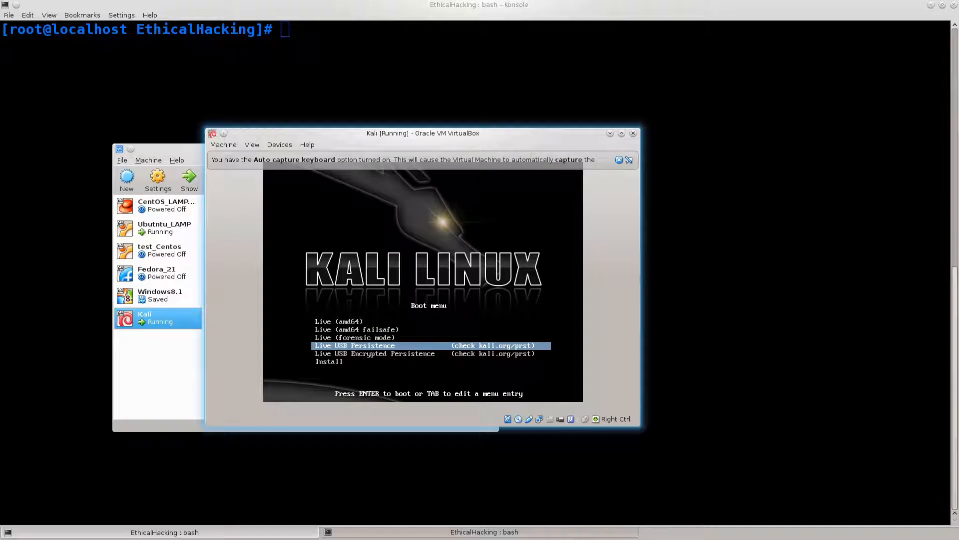
{"action": "key", "text": "Down"}
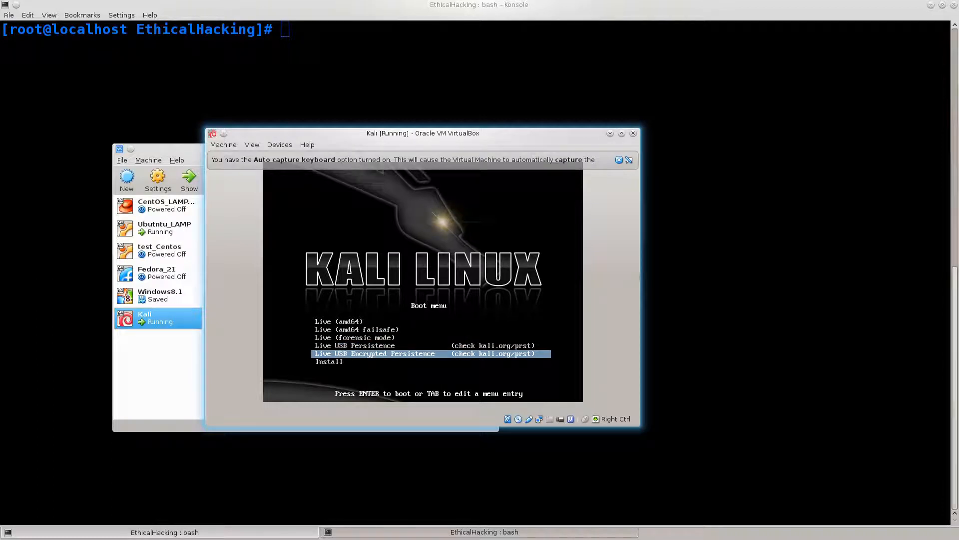
{"action": "key", "text": "Down"}
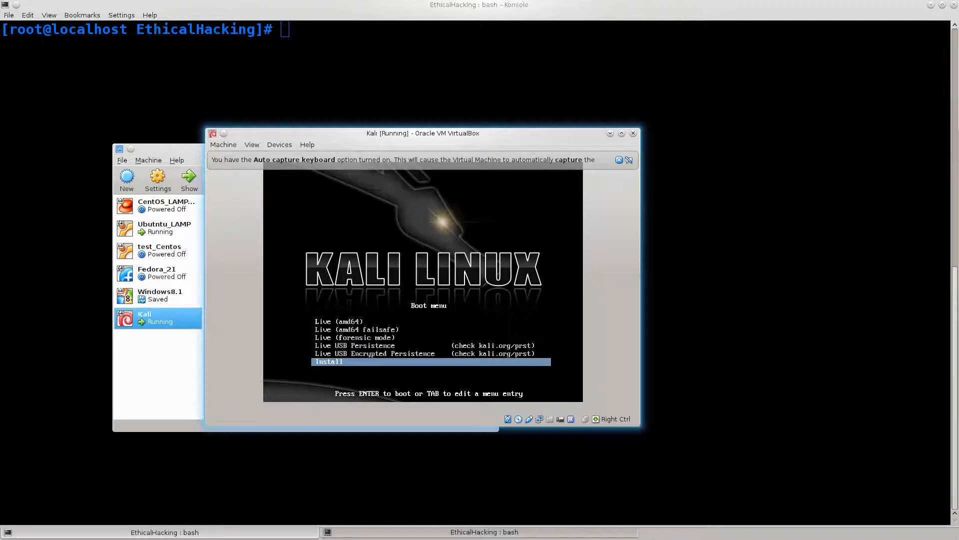
{"action": "key", "text": "Up"}
{"action": "key", "text": "Up"}
{"action": "key", "text": "Up"}
{"action": "key", "text": "Up"}
{"action": "key", "text": "Up"}
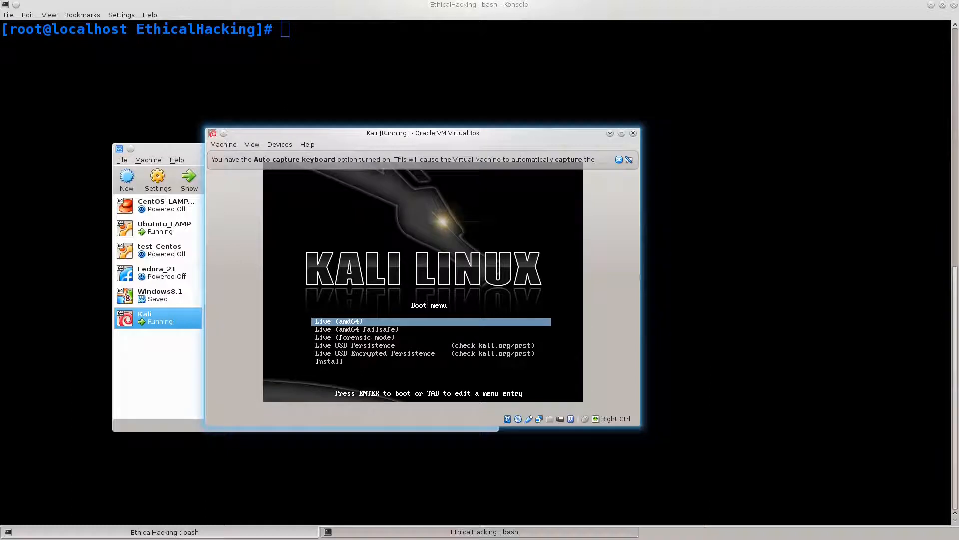
Review the live boot options down to Live USB Persistence, and move the highlight back to Live (amd64)
{"action": "key", "text": "Down"}
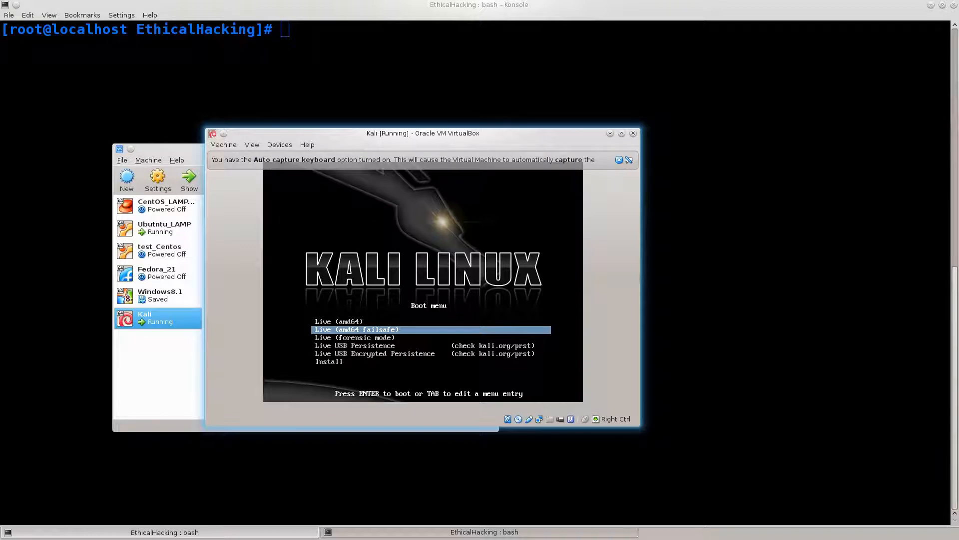
{"action": "key", "text": "Down"}
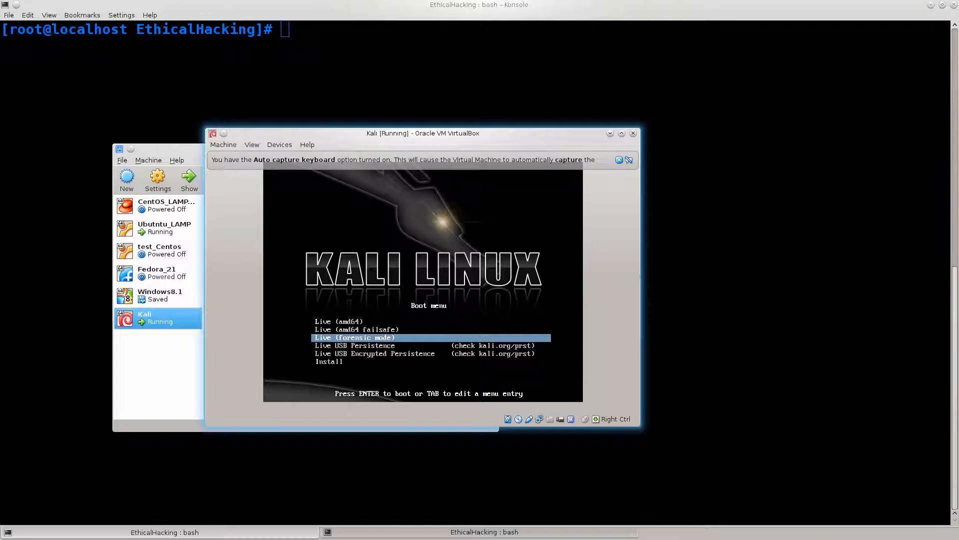
{"action": "key", "text": "Down"}
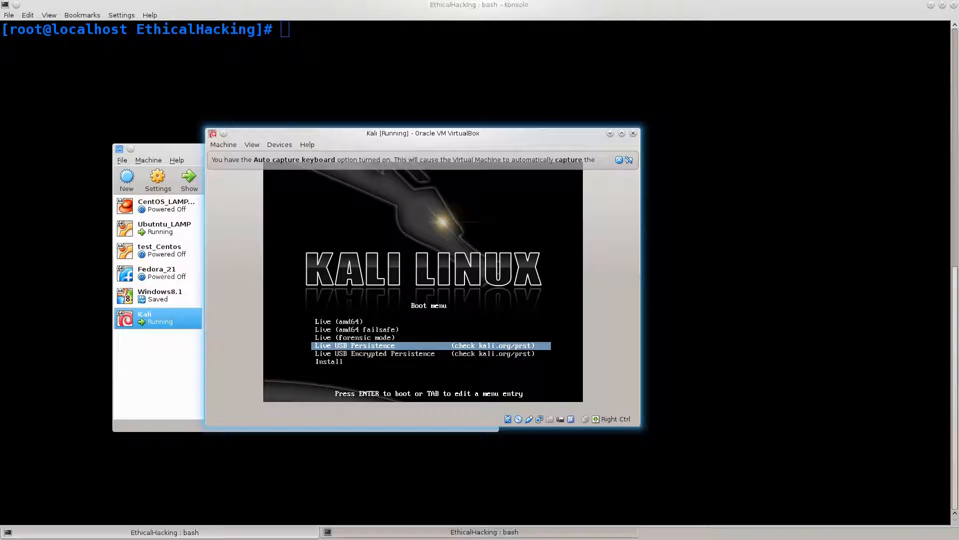
{"action": "key", "text": "Up"}
{"action": "key", "text": "Up"}
{"action": "key", "text": "Up"}
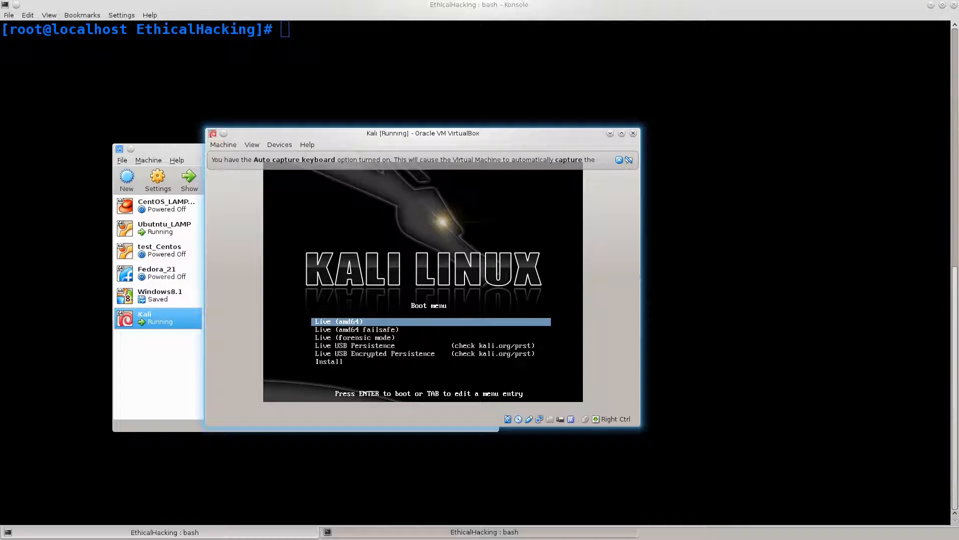
Highlight Live USB Encrypted Persistence in the boot menu and shrink the Kali machine's window around the boot screen
{"action": "key", "text": "Down"}
{"action": "key", "text": "Down"}
{"action": "key", "text": "Down"}
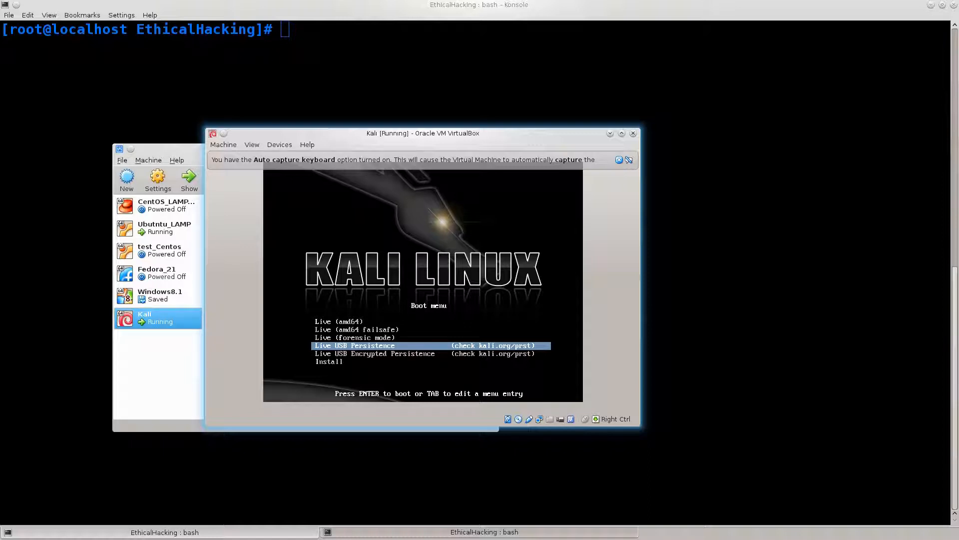
{"action": "key", "text": "Down"}
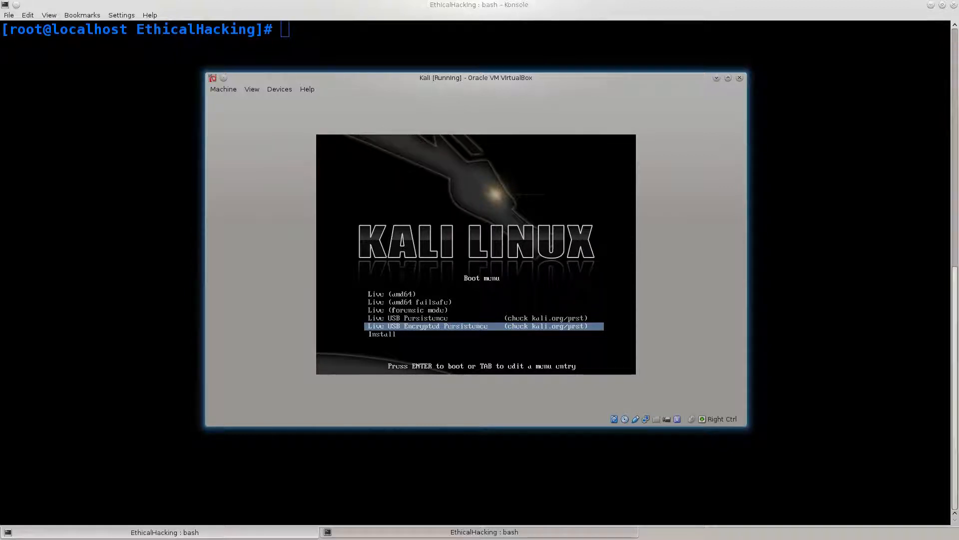
{"action": "left_click_drag", "start_coordinate": [747, 74], "coordinate": [602, 124]}
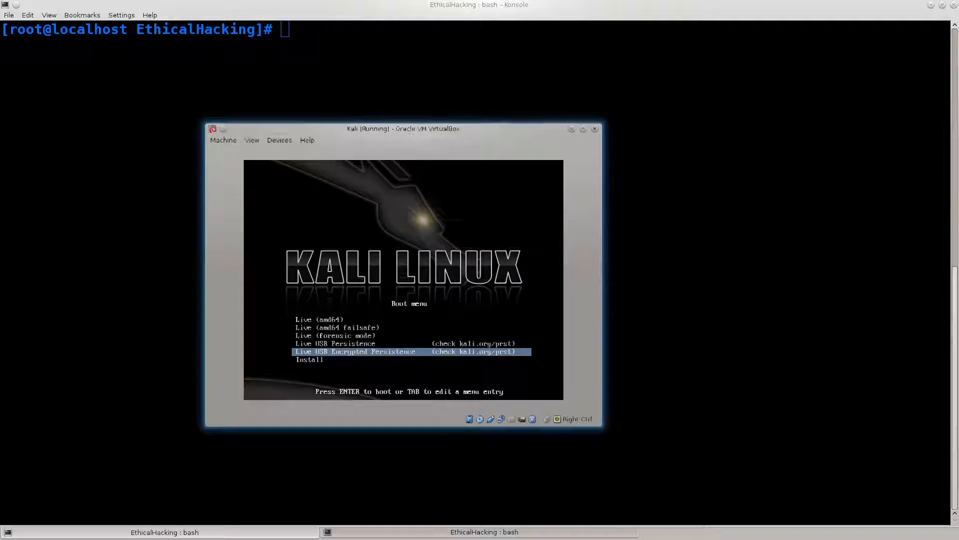